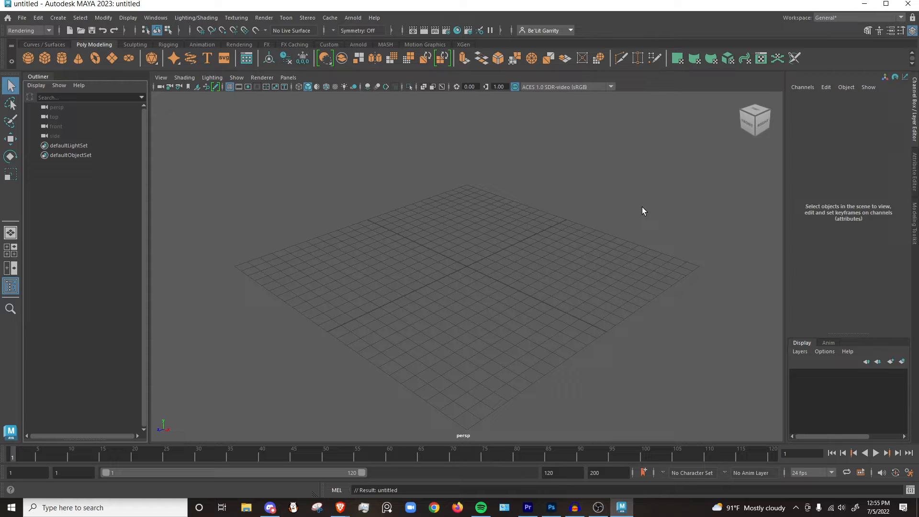
Create a new project named New_Project_Demo in the default projects location, keeping the default folder names.
click(23, 18)
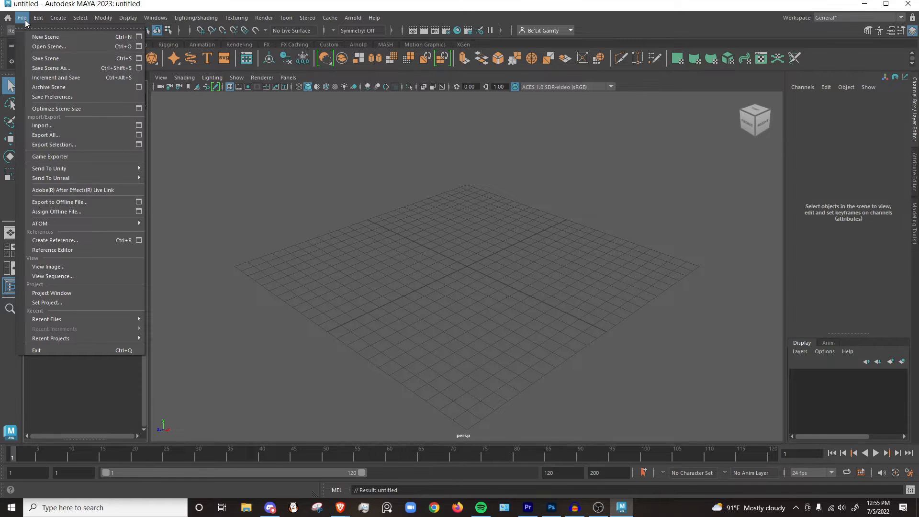
click(68, 293)
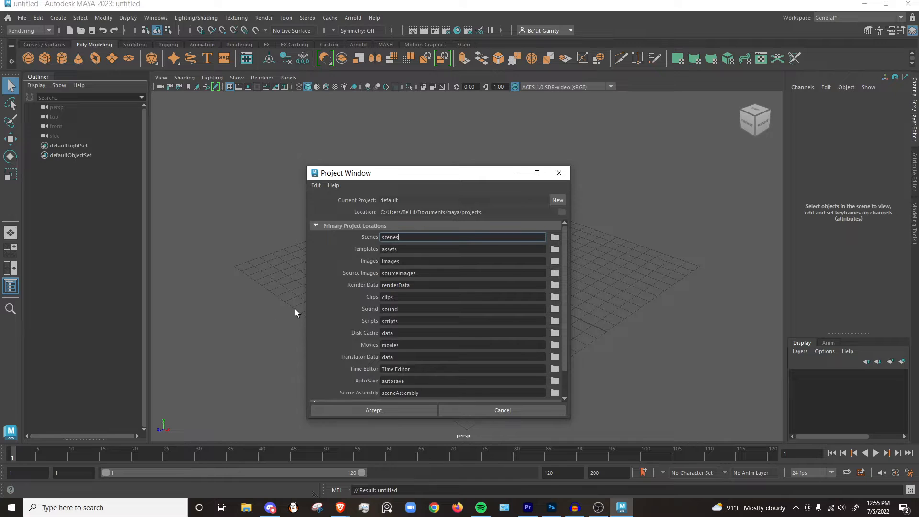
click(558, 200)
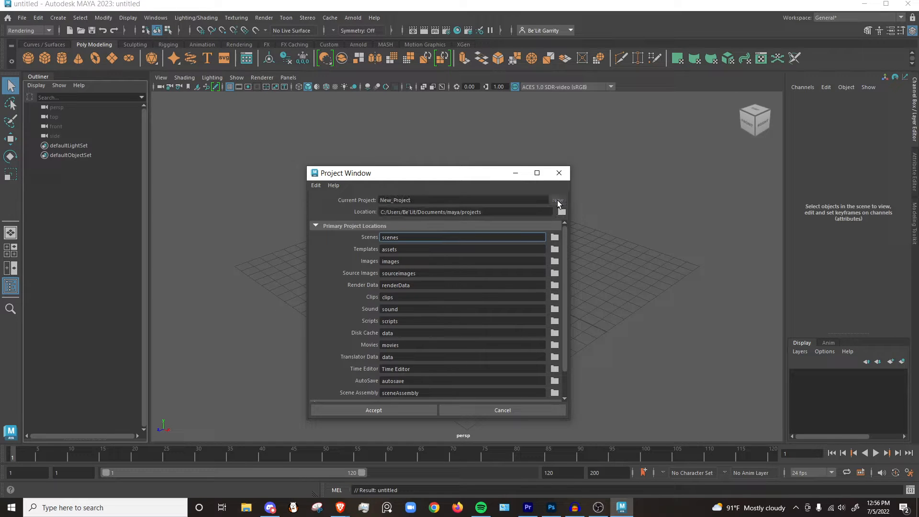
click(420, 201)
key(BackSpace)
key(BackSpace)
key(BackSpace)
key(BackSpace)
key(BackSpace)
key(BackSpace)
key(BackSpace)
key(BackSpace)
key(BackSpace)
key(BackSpace)
key(BackSpace)
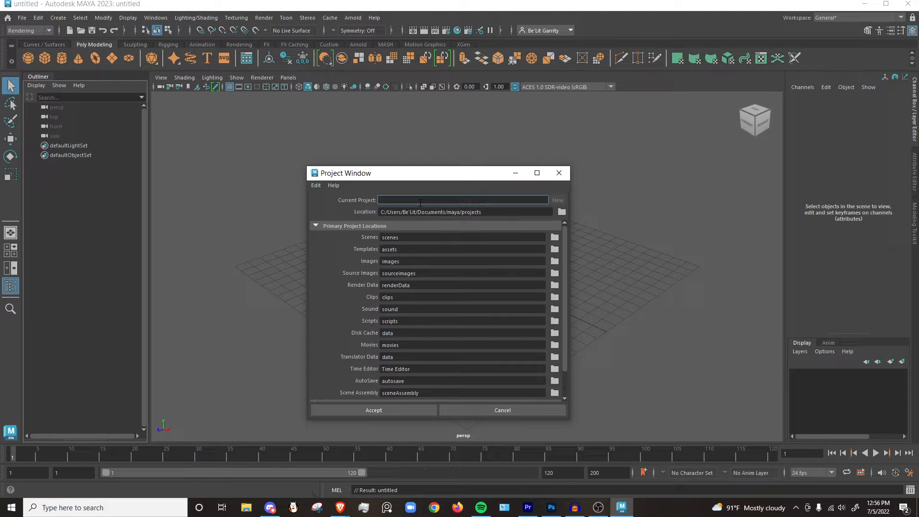
text(New_Project_Demo)
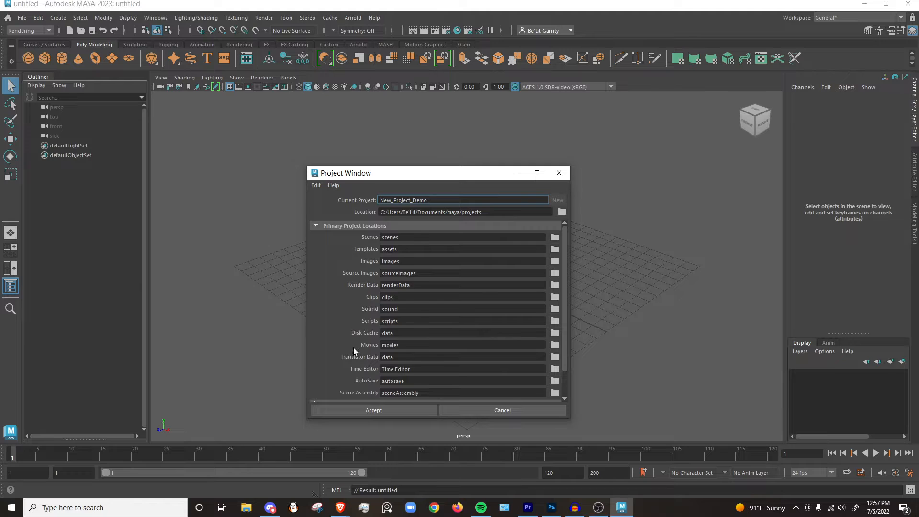
scroll(353, 348, down, 3)
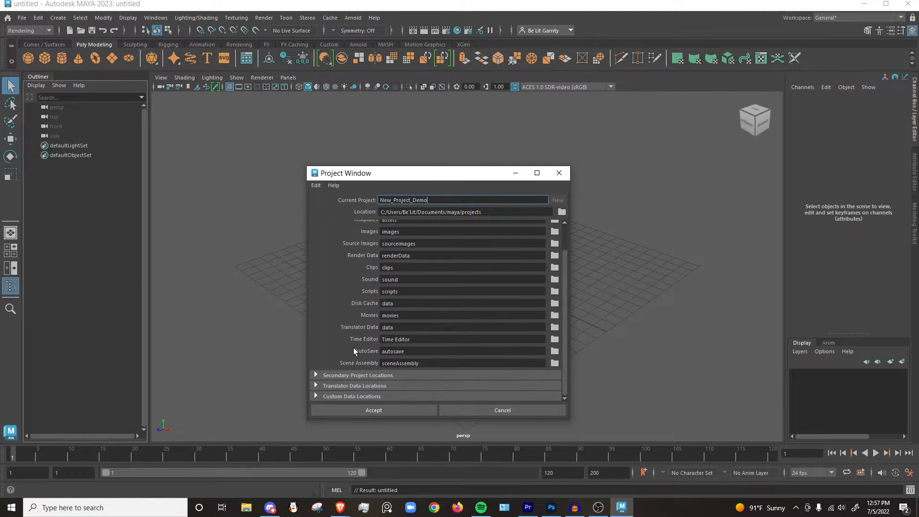
click(371, 411)
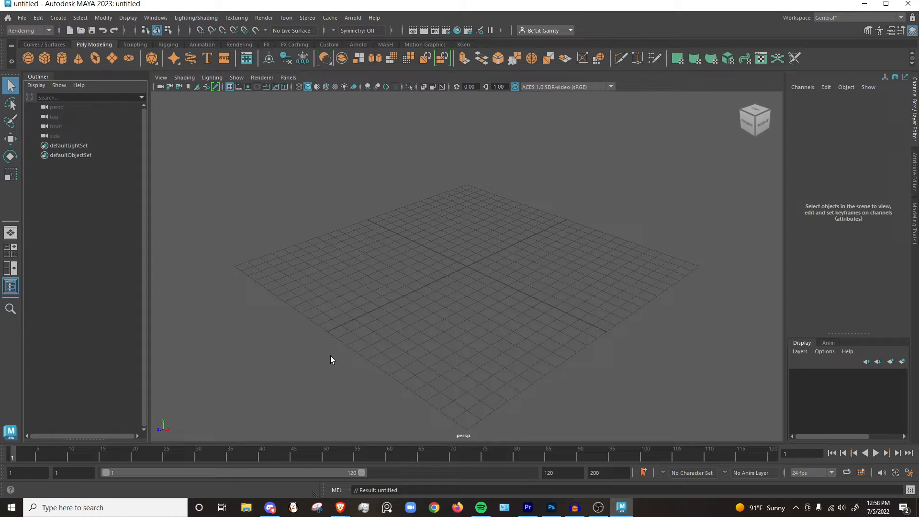
click(354, 428)
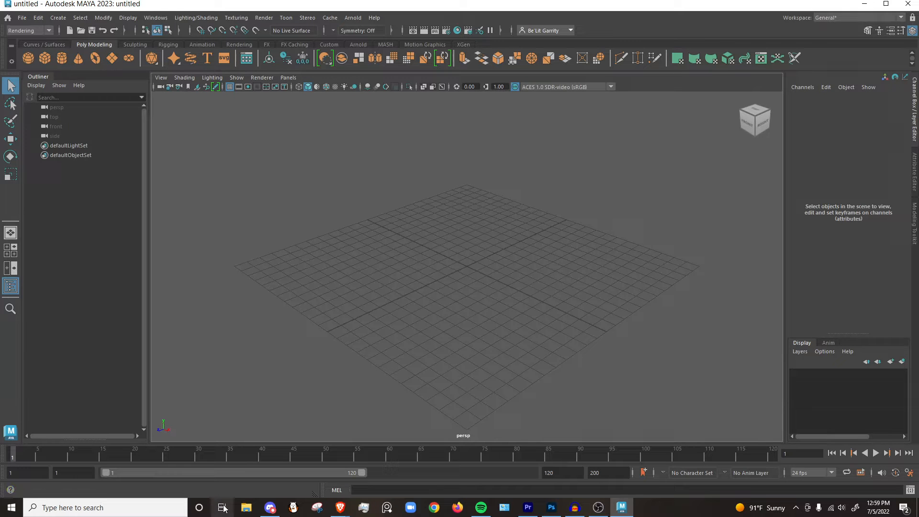
Switch to File Explorer, inspect the folders inside Documents > maya > projects > New_Project_Demo, and close the window.
click(248, 510)
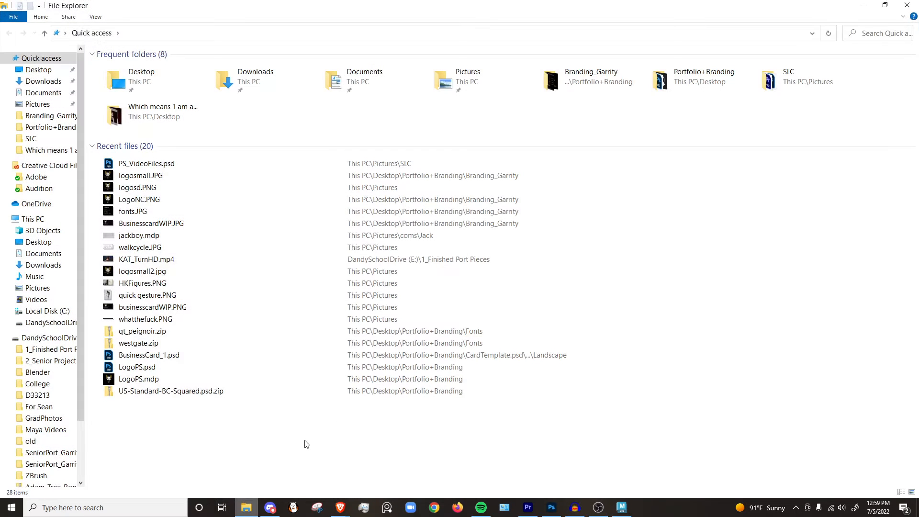
click(41, 92)
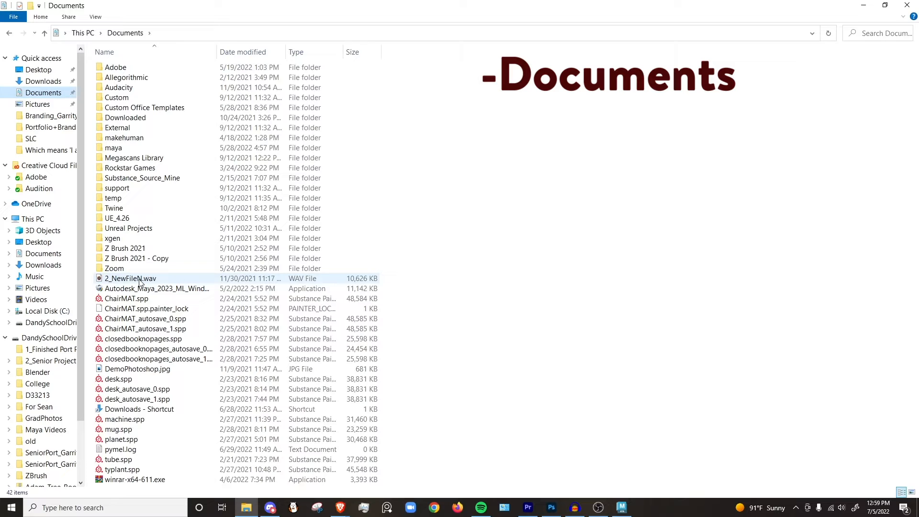
double_click(113, 148)
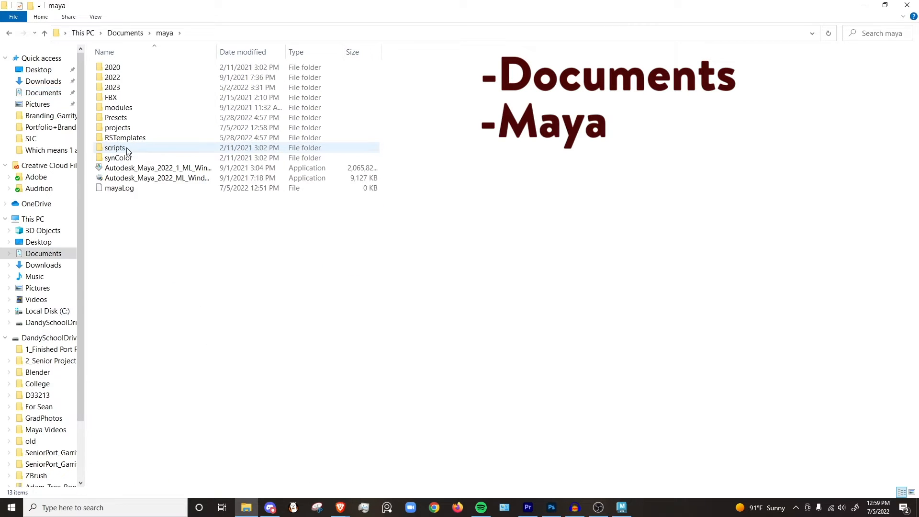
double_click(127, 127)
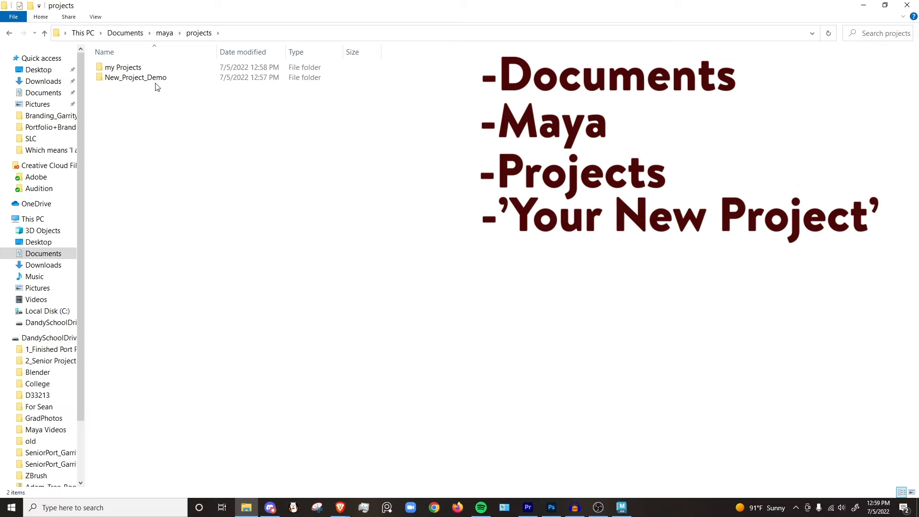
double_click(159, 80)
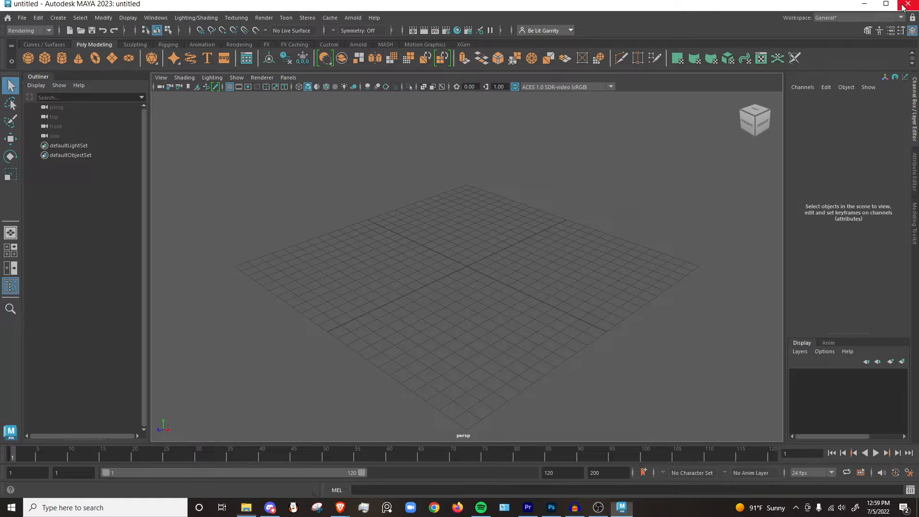
click(908, 5)
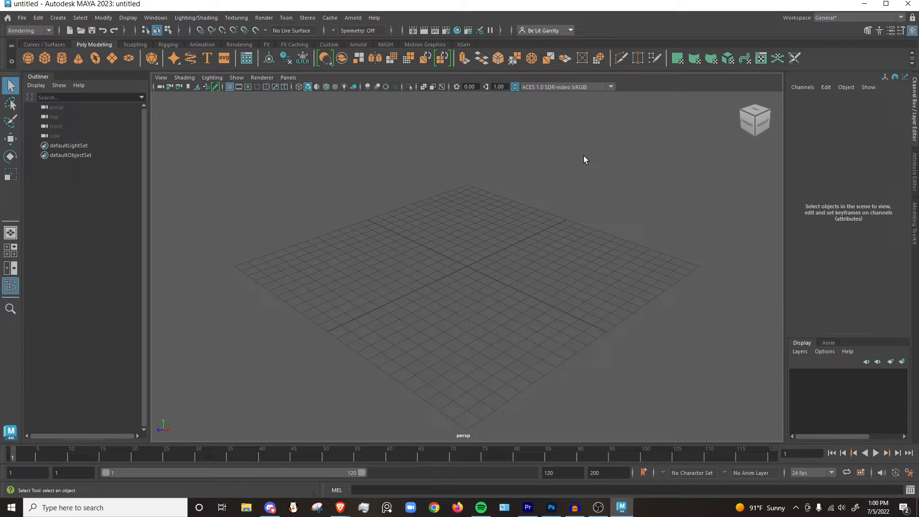
Set New_Project_Demo as the current project.
click(21, 19)
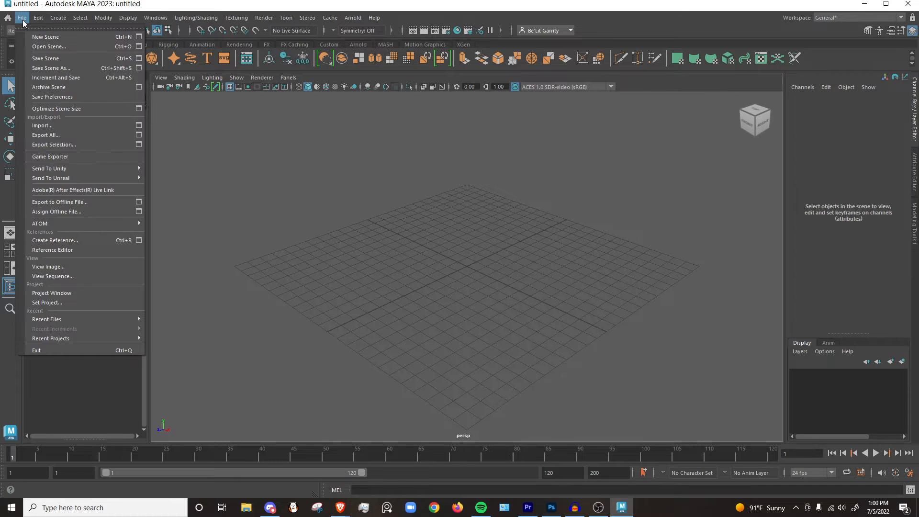
click(75, 299)
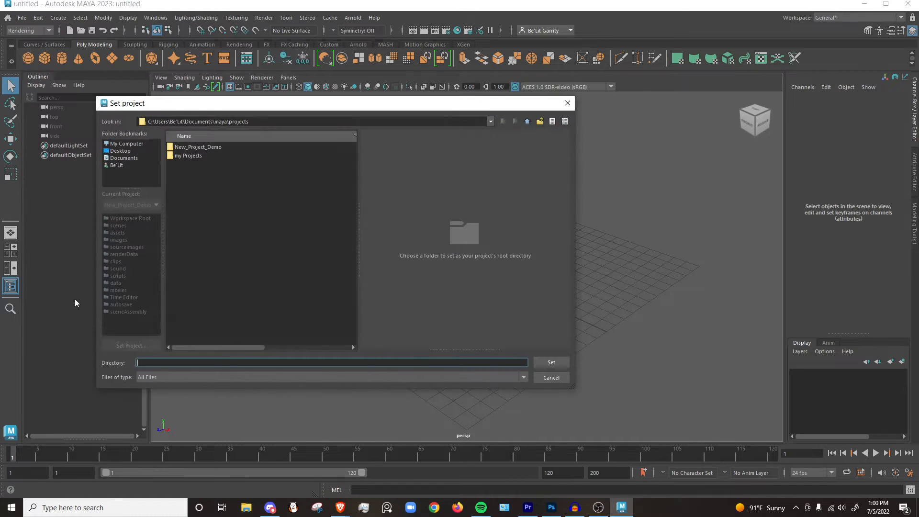
click(209, 147)
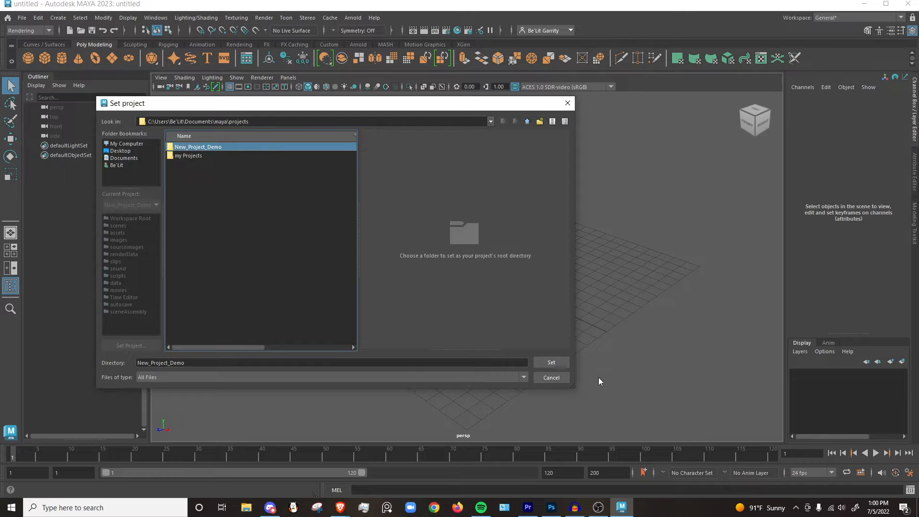
click(558, 364)
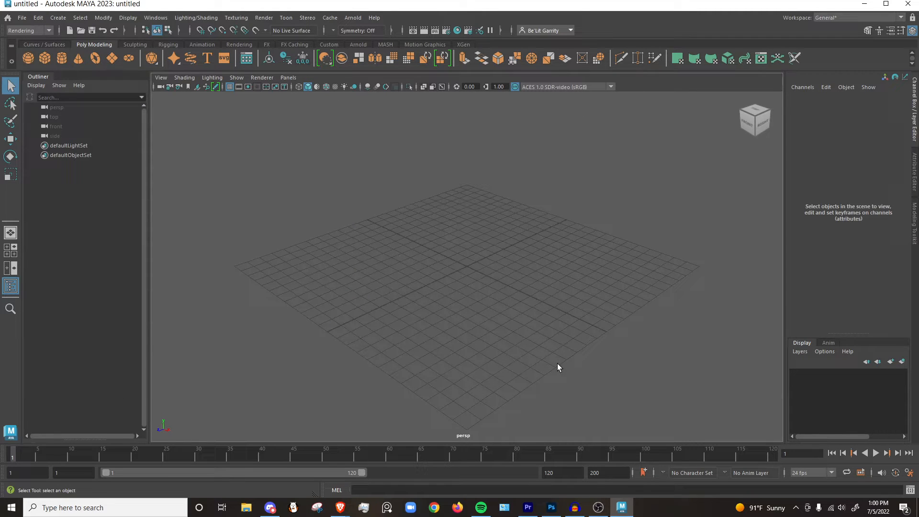
Create a polygon cube and save the scene as Demo in Maya ASCII format in the project's scenes folder.
click(43, 58)
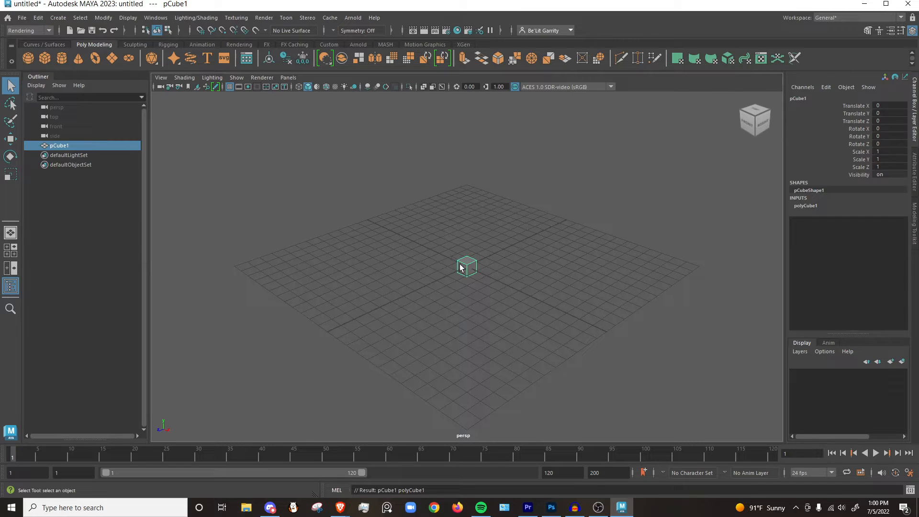
click(22, 18)
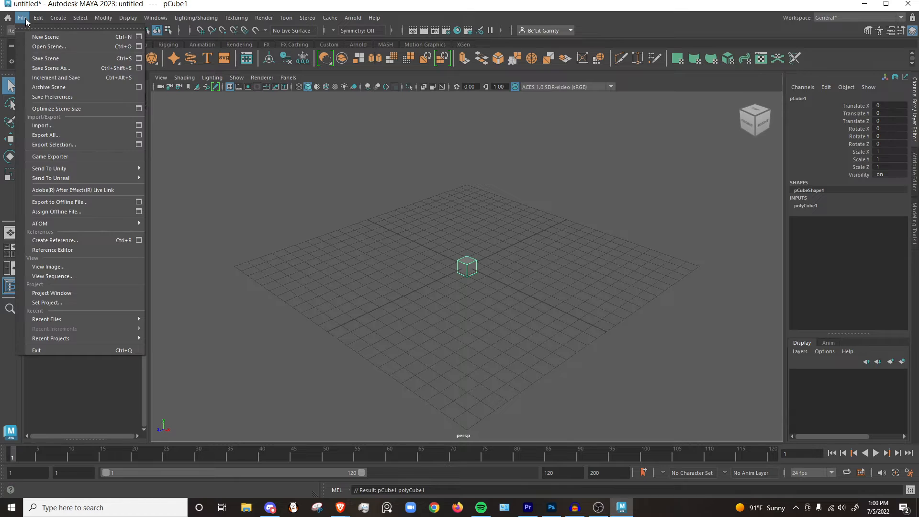
click(53, 67)
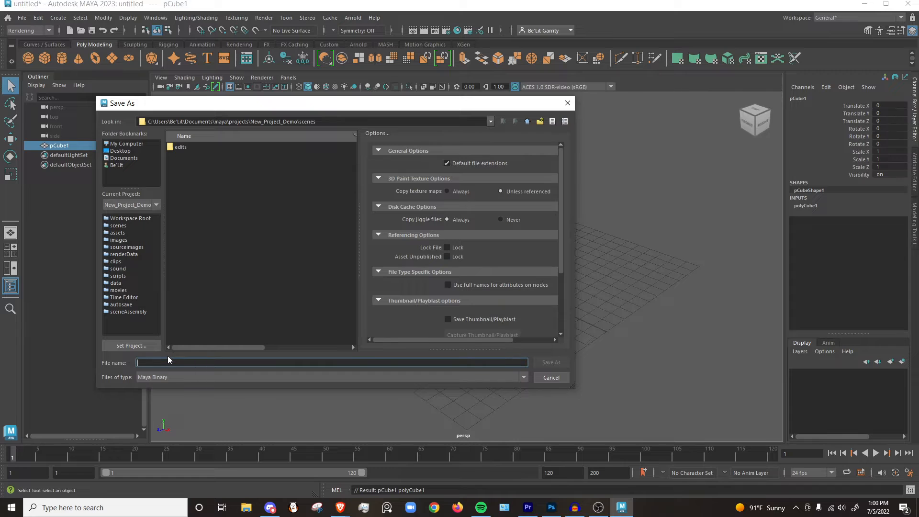
text(Demo)
click(180, 377)
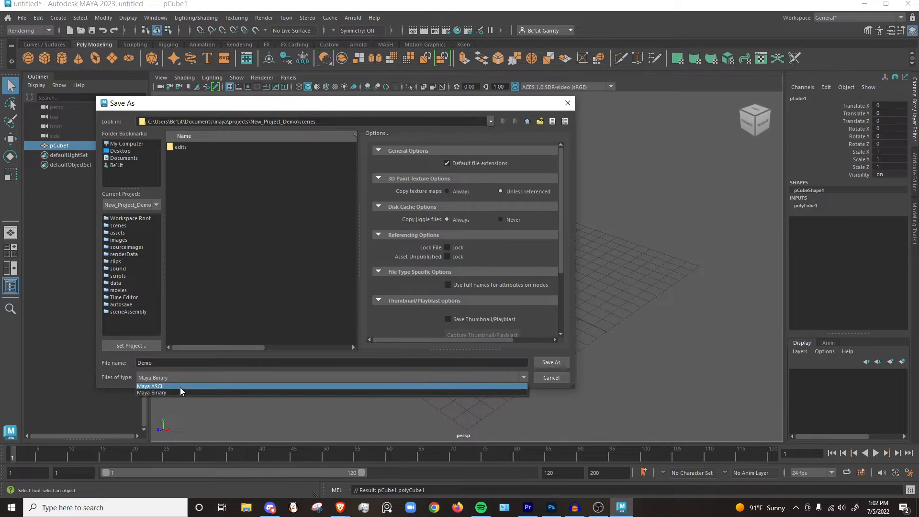
click(180, 387)
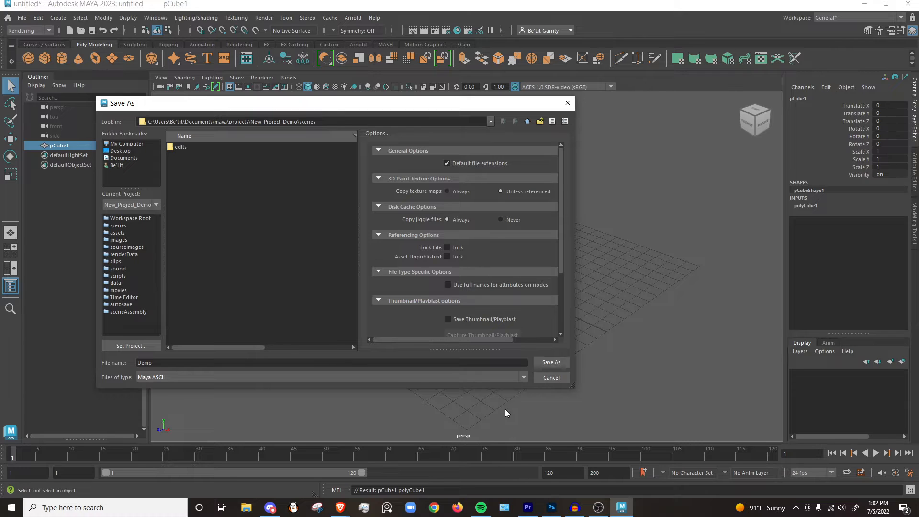
click(561, 363)
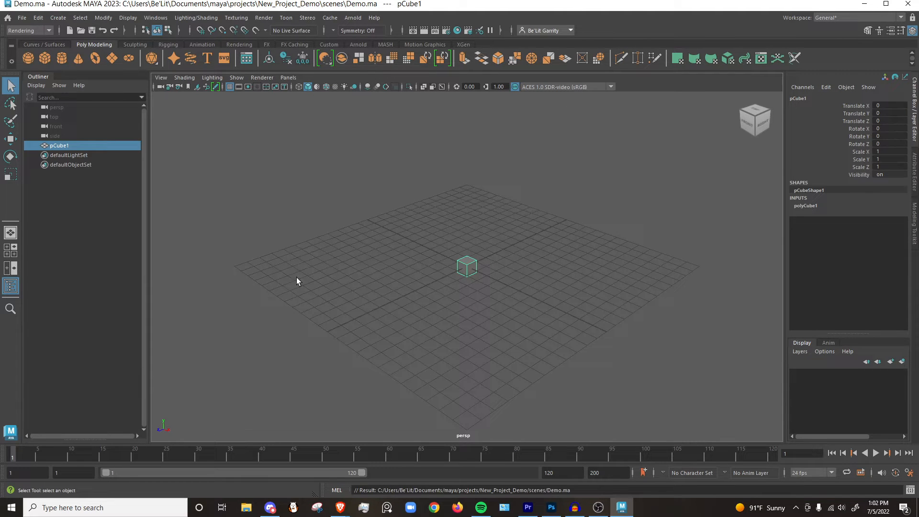
Switch to File Explorer and browse to the scenes folder in Documents > maya > projects > New_Project_Demo to check the saved scene file.
click(247, 510)
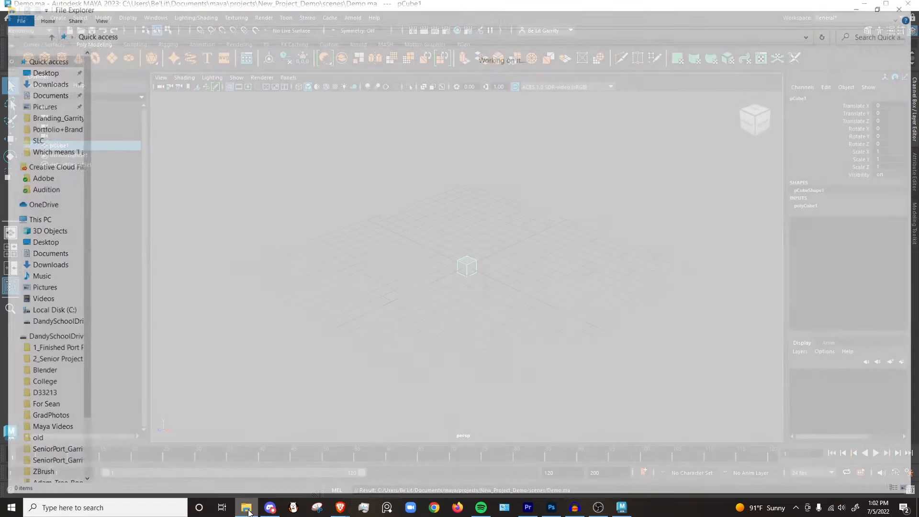
click(53, 93)
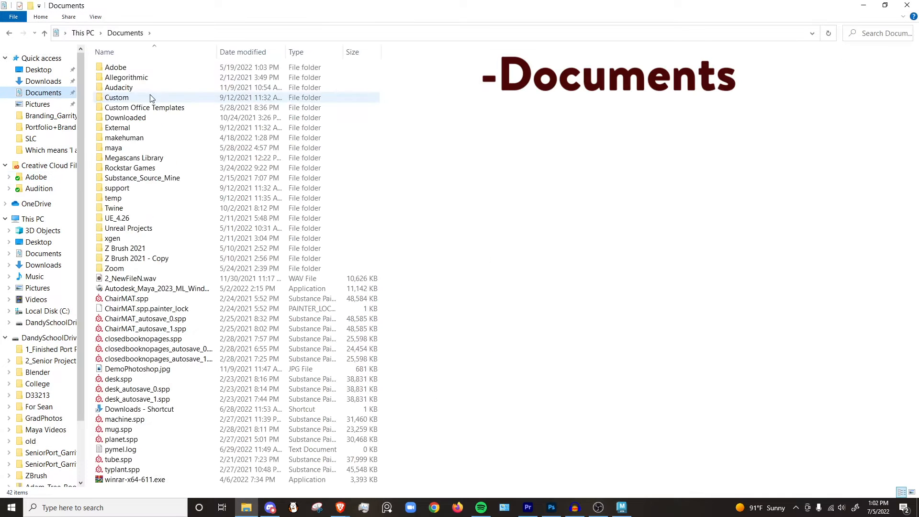
double_click(144, 148)
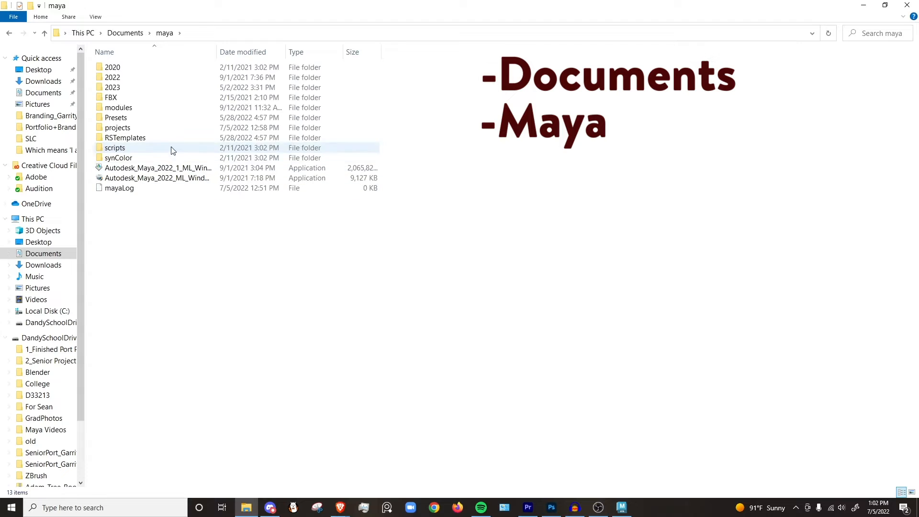
double_click(137, 128)
double_click(148, 79)
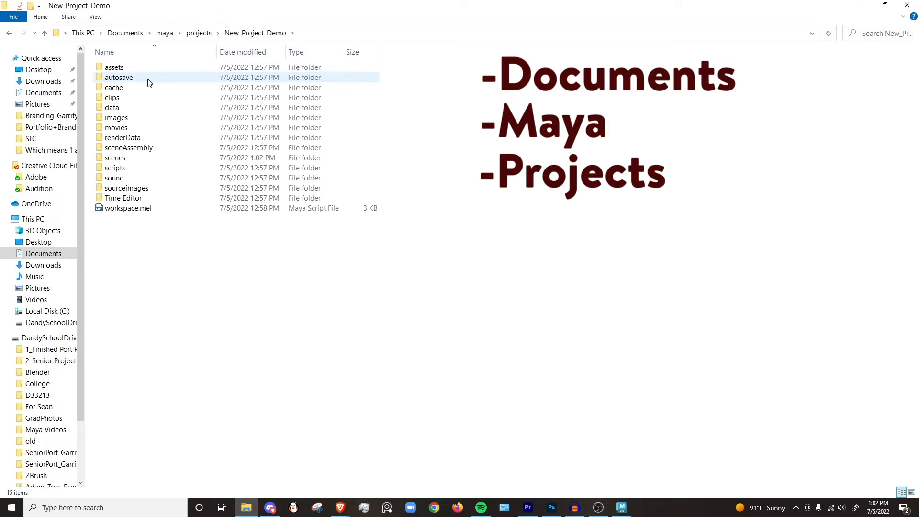
double_click(117, 158)
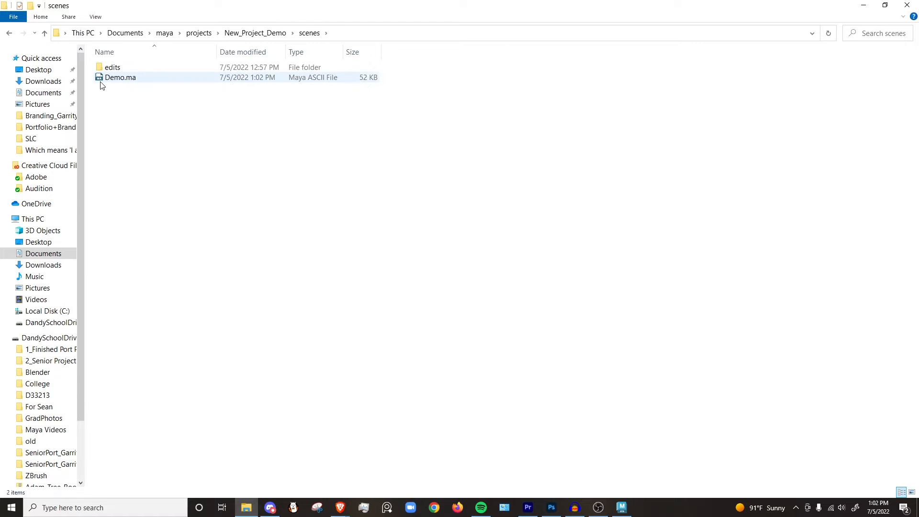
Minimize the current Maya window and open Demo.ma in Maya from the scenes folder, using a reduced File Explorer window.
drag(346, 18, 243, 126)
click(331, 125)
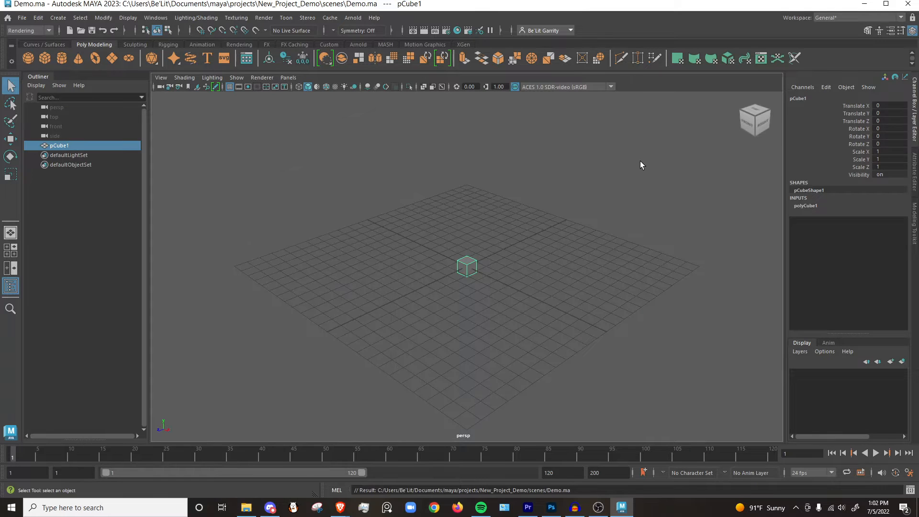
click(246, 508)
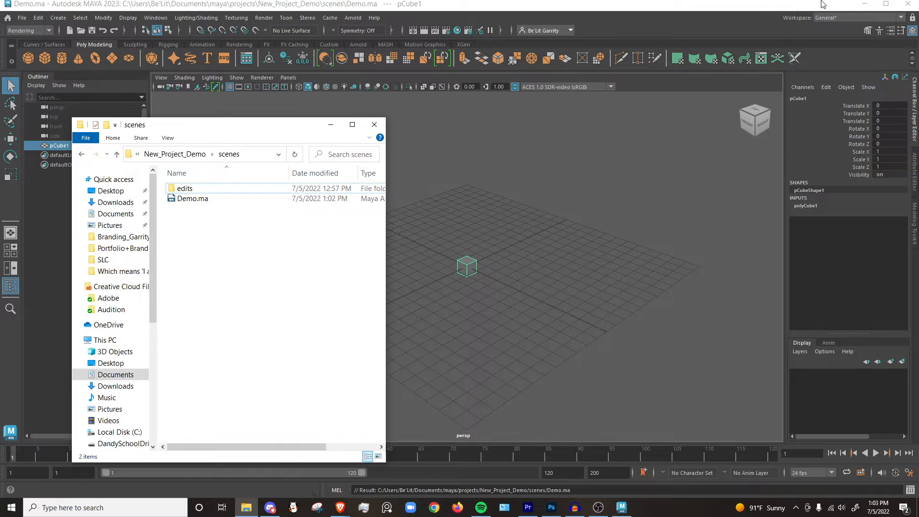
click(863, 4)
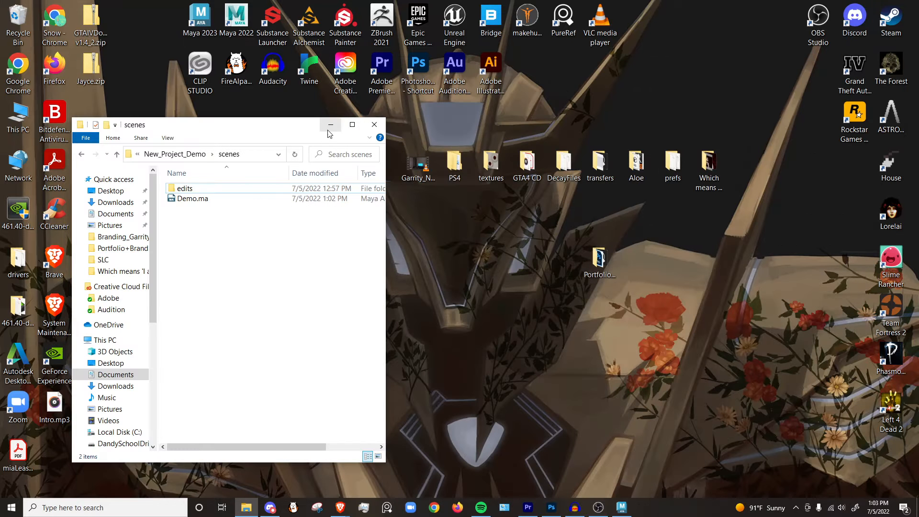
click(193, 200)
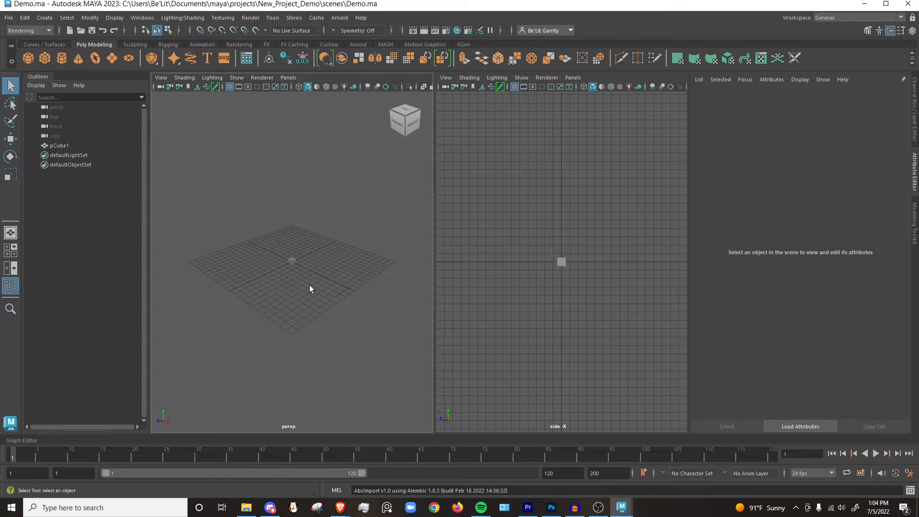
Move the cube straight up along the Y axis to well above the grid, save the scene, and deselect the cube.
click(291, 261)
key(w)
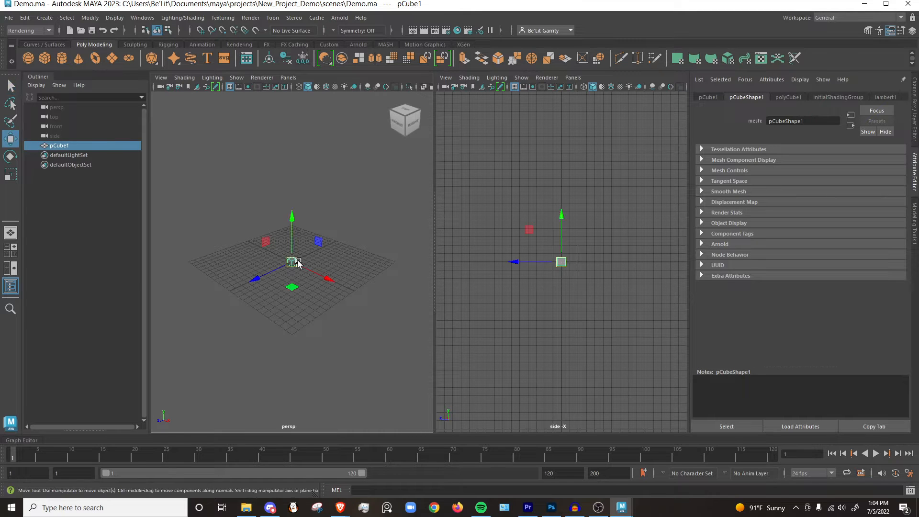
drag(292, 240, 292, 196)
key(ctrl+s)
click(347, 225)
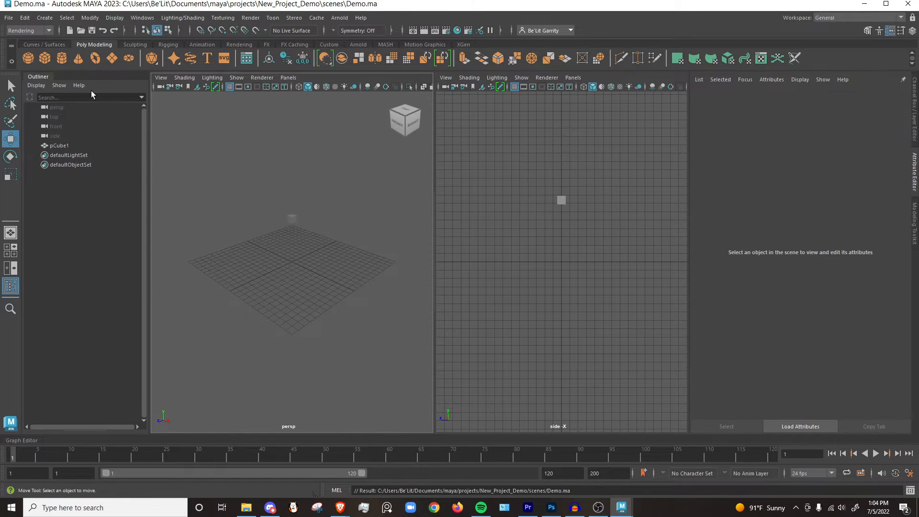
Check which project folder the Save As dialog for the current scene points to, and close it without saving.
click(9, 17)
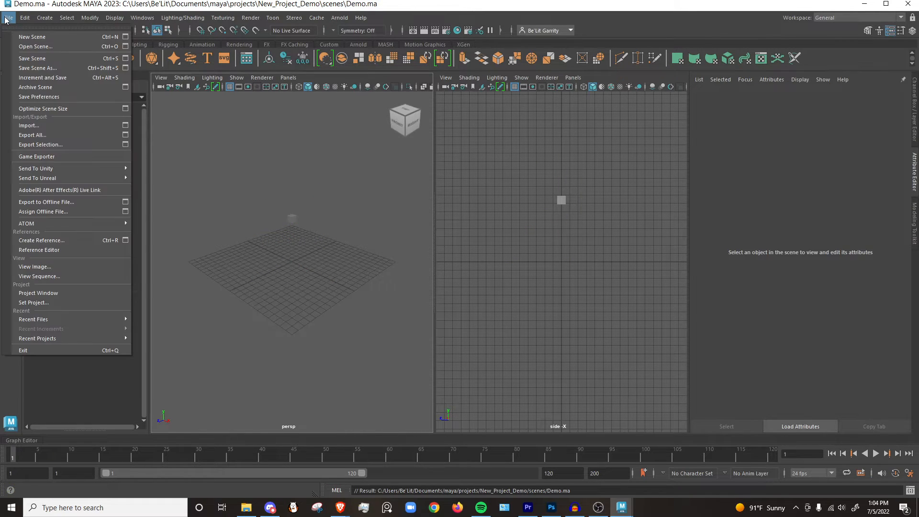
click(43, 67)
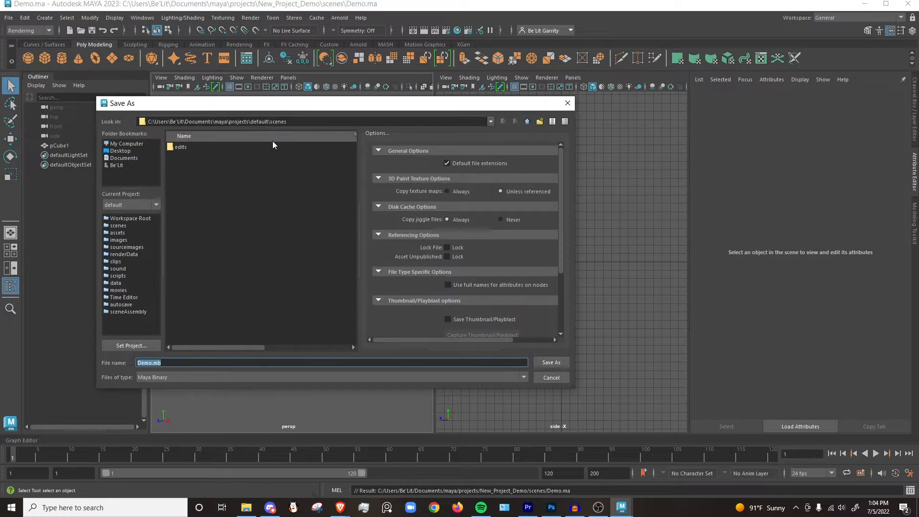
click(289, 123)
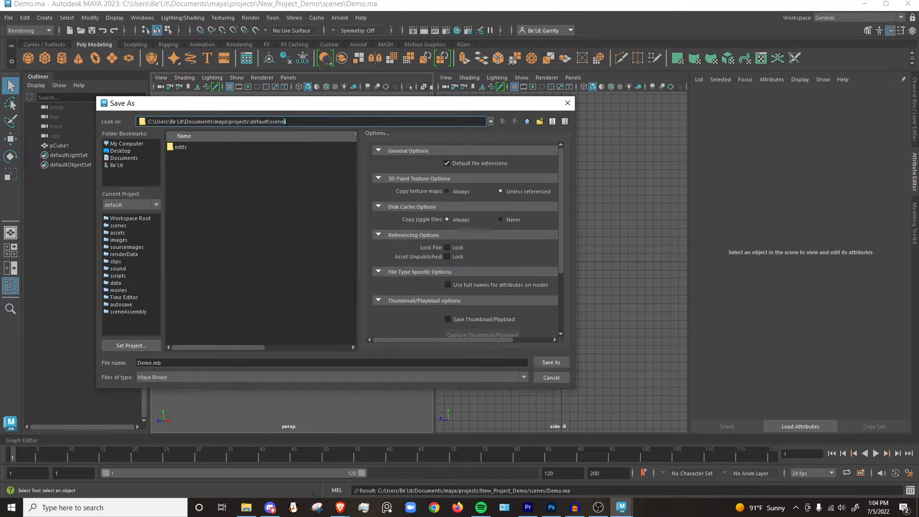
drag(269, 123, 249, 122)
click(258, 123)
click(568, 103)
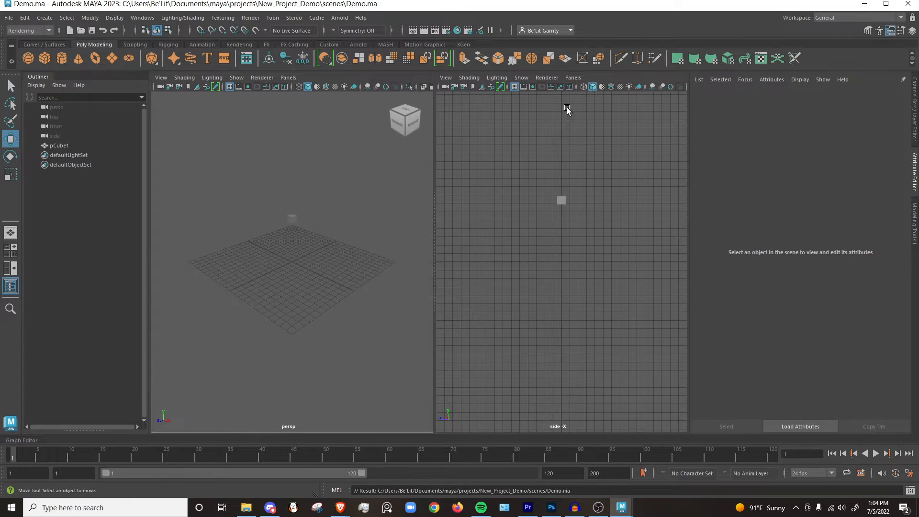
Set New_Project_Demo in the maya projects directory as the current project.
click(9, 19)
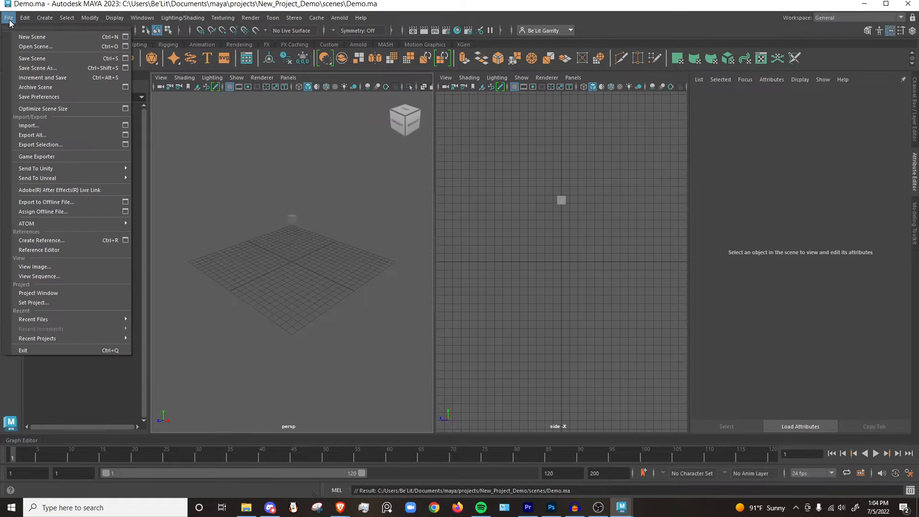
click(48, 305)
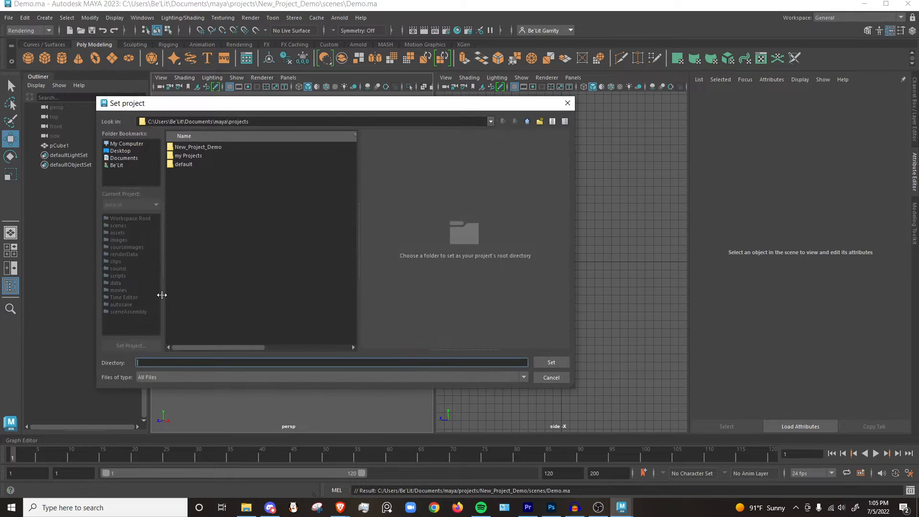
click(202, 147)
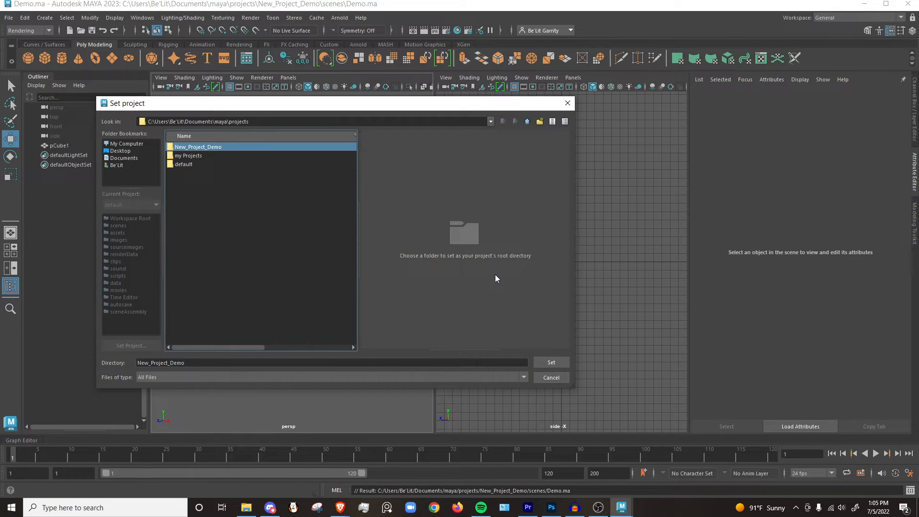
click(552, 362)
Open the scene Demo.ma from the scenes folder of New_Project_Demo.
click(8, 17)
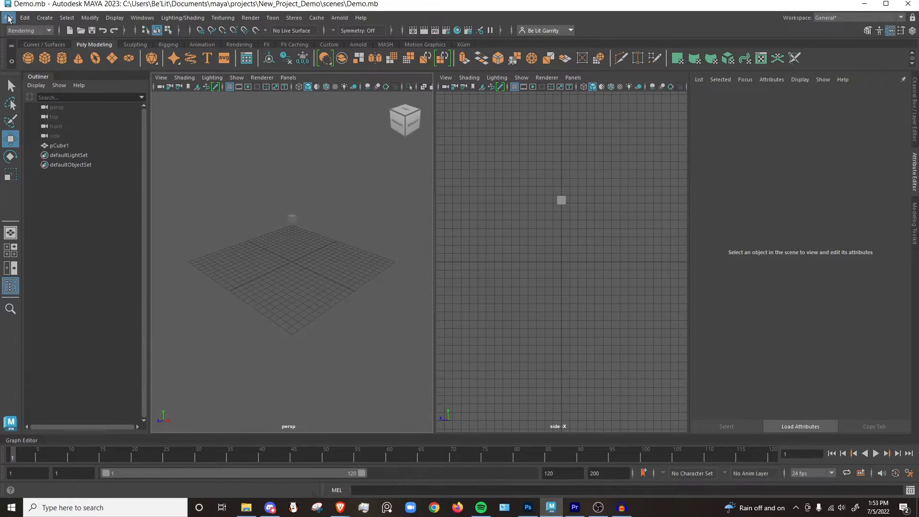
click(9, 18)
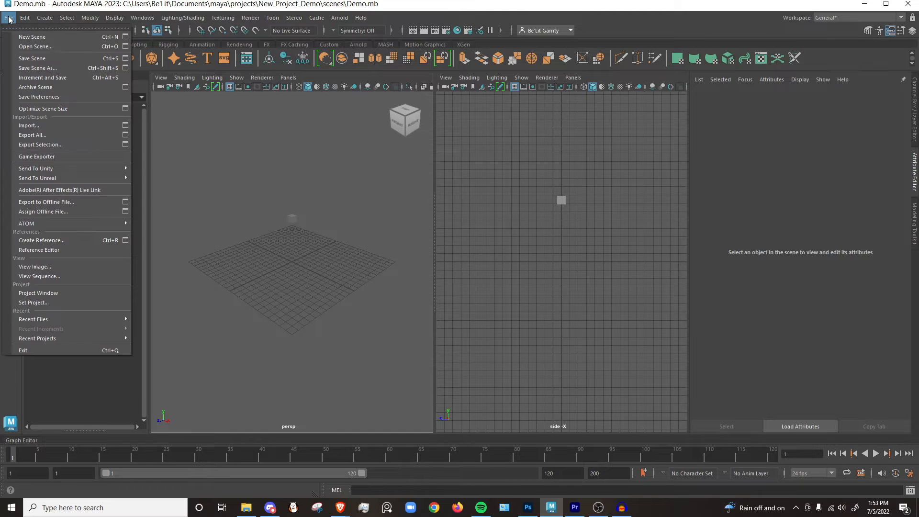
click(40, 47)
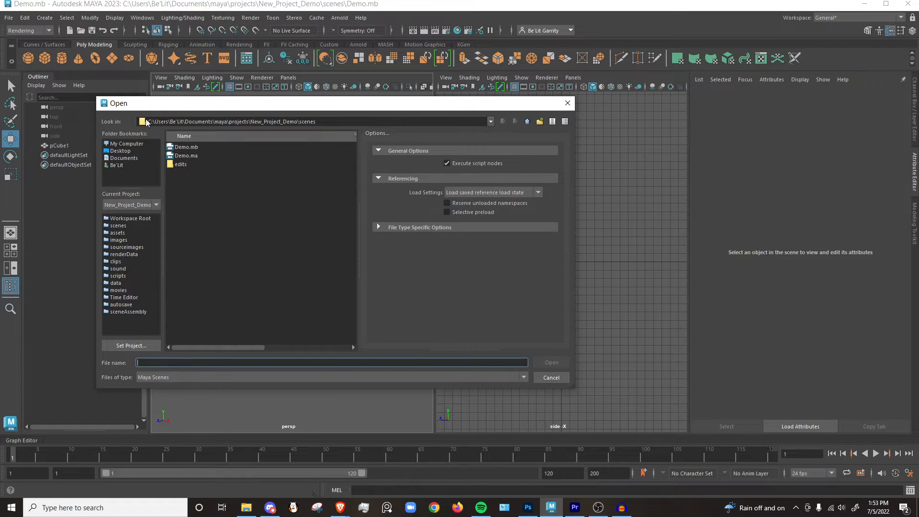
click(196, 156)
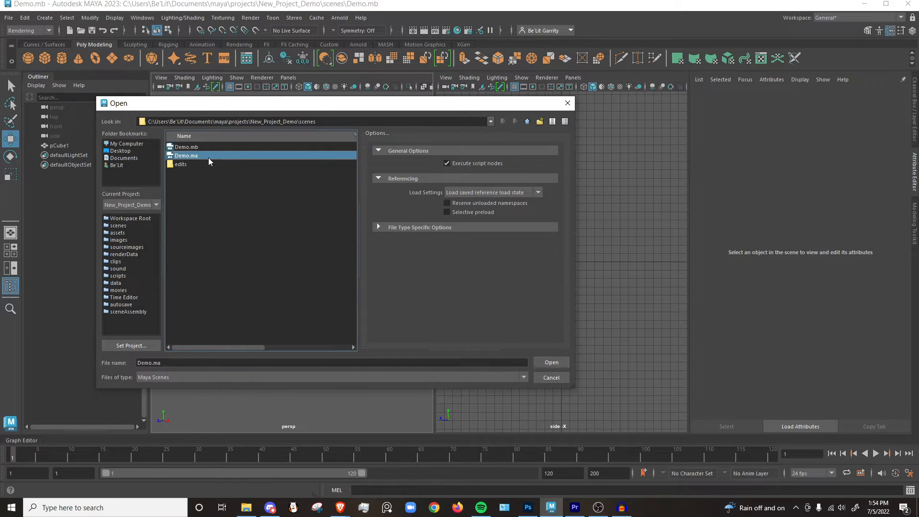
click(552, 363)
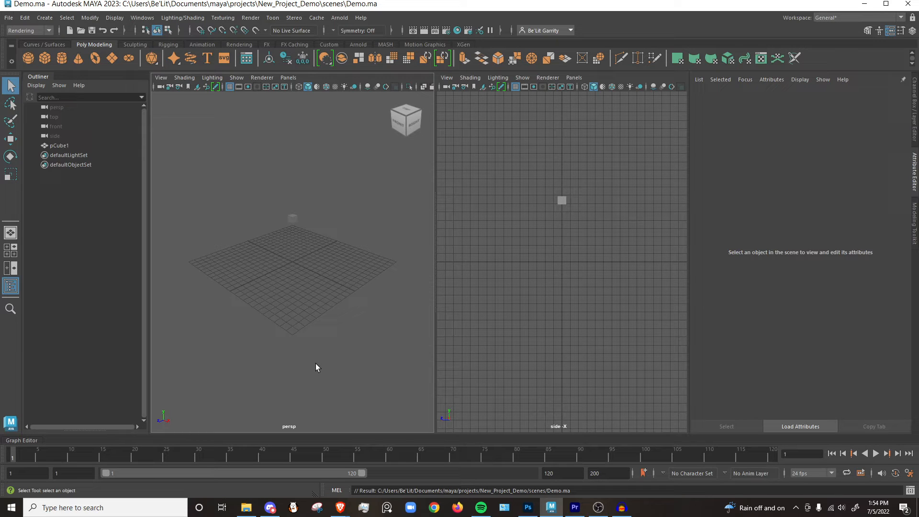
Bring up the Save As dialog for the scene again and check its target folder path.
click(7, 17)
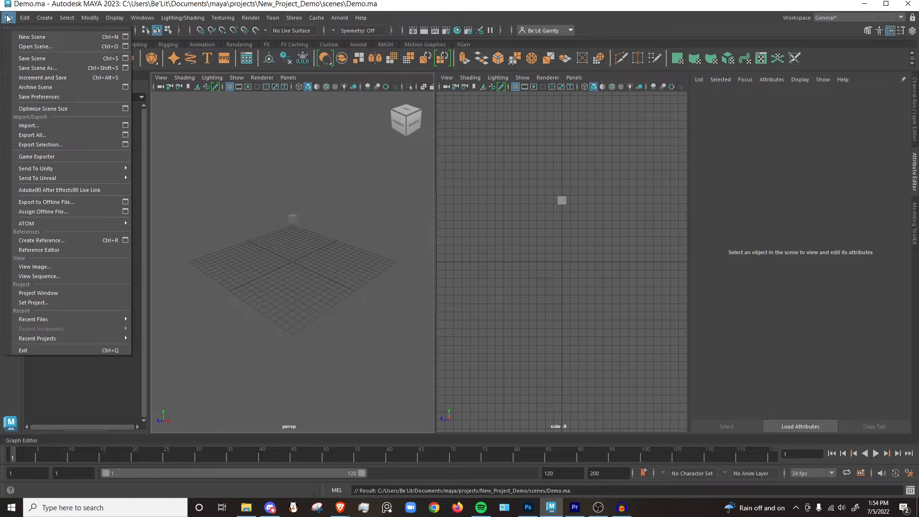
click(42, 67)
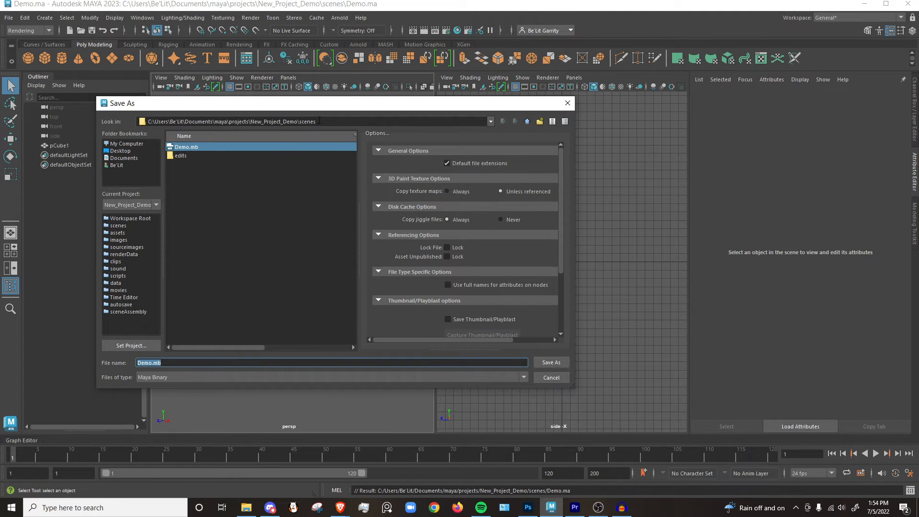
drag(319, 121, 250, 121)
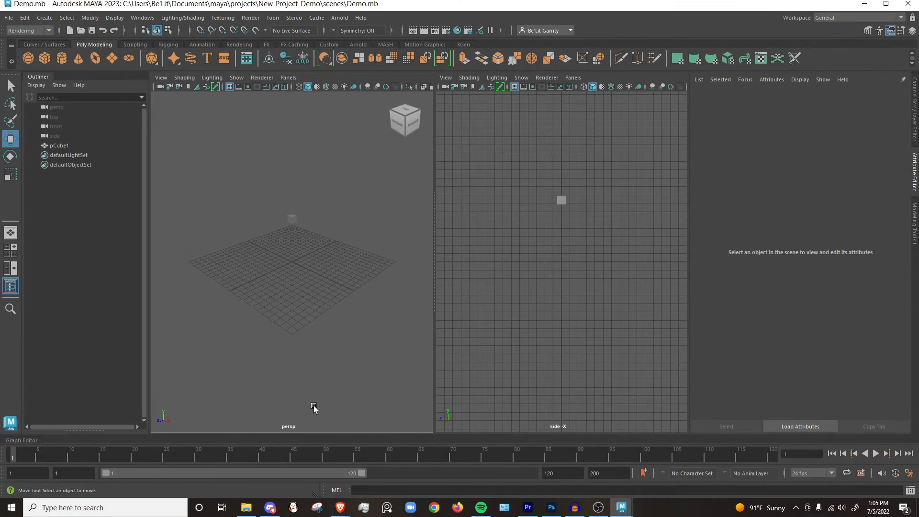
Switch to File Explorer, enlarge its window, and examine the sourceimages, scenes, movies and images folders inside New_Project_Demo.
click(252, 508)
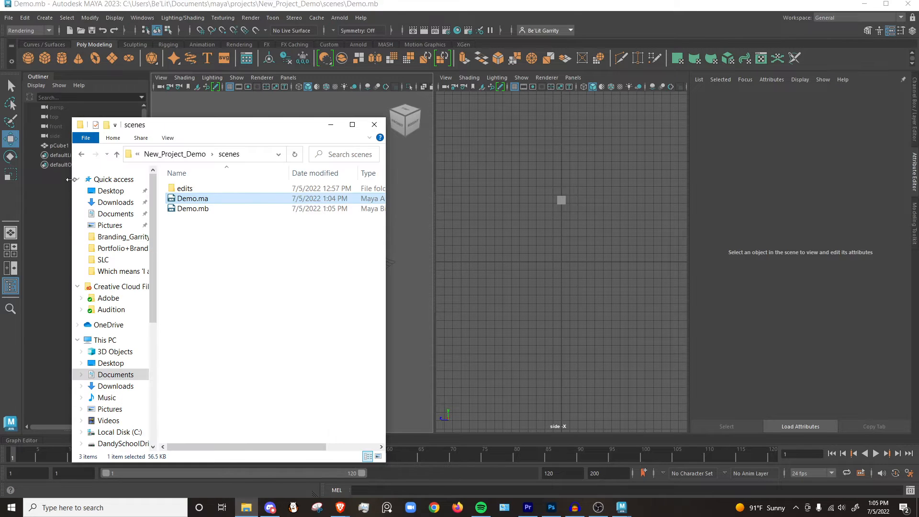
click(82, 156)
drag(241, 125, 348, 74)
drag(491, 411, 563, 443)
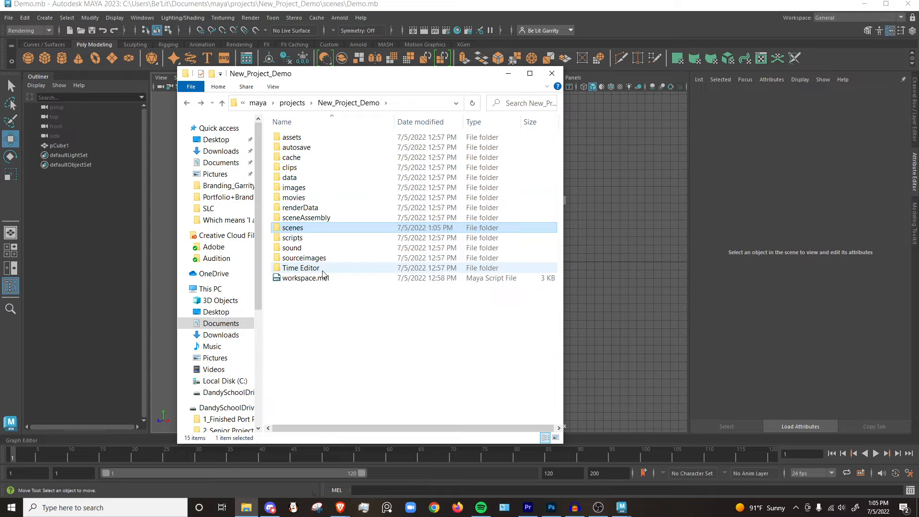
click(344, 318)
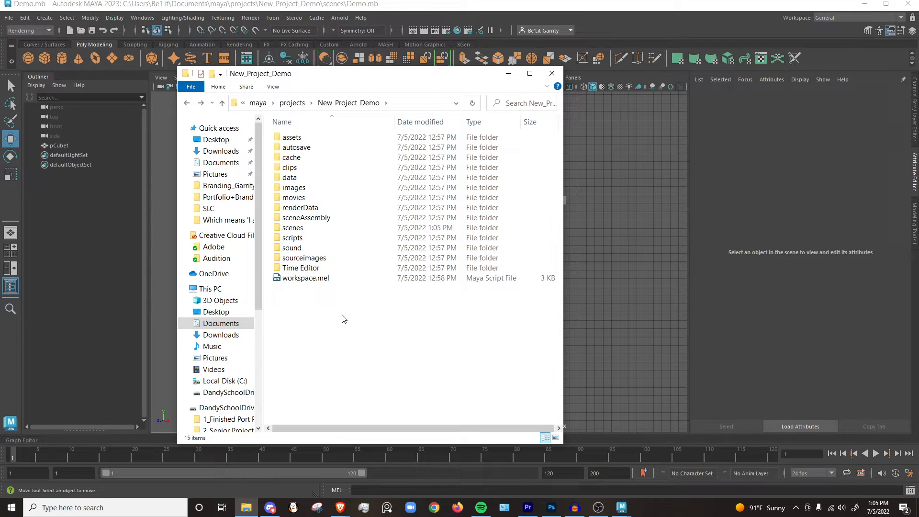
click(315, 258)
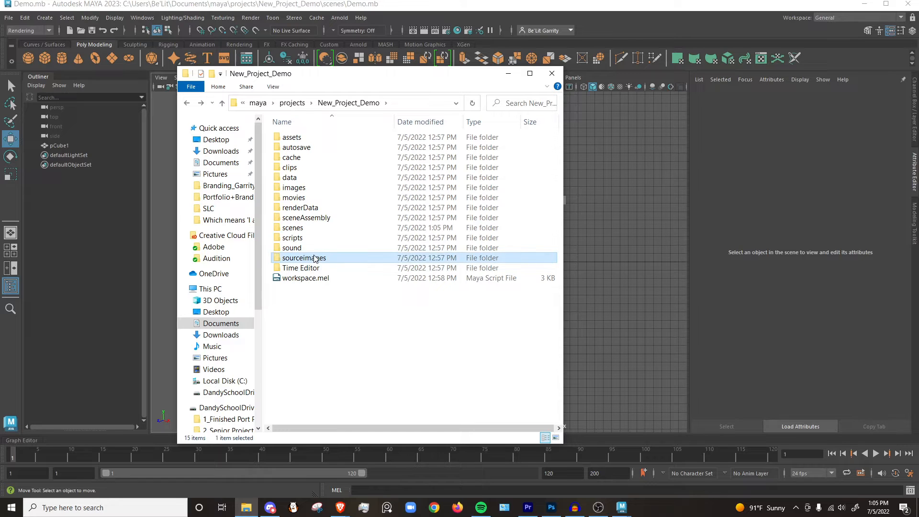
click(309, 229)
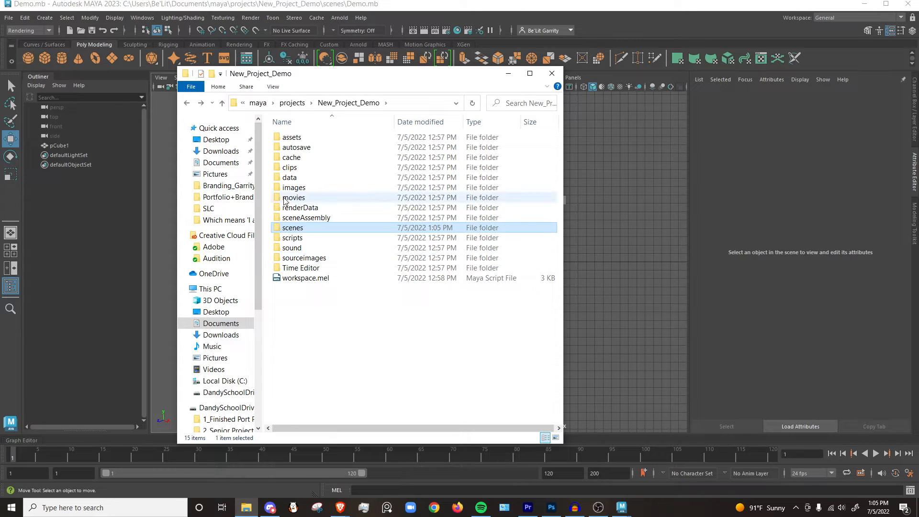
click(306, 198)
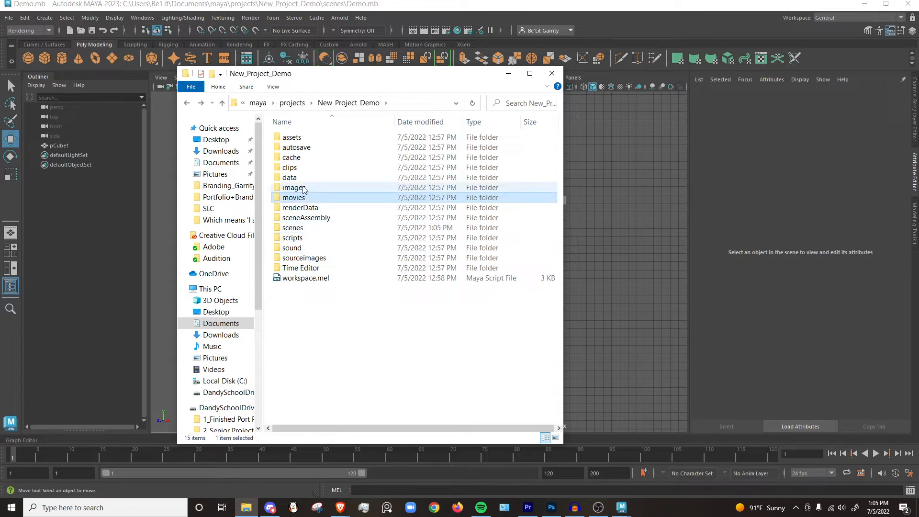
click(303, 188)
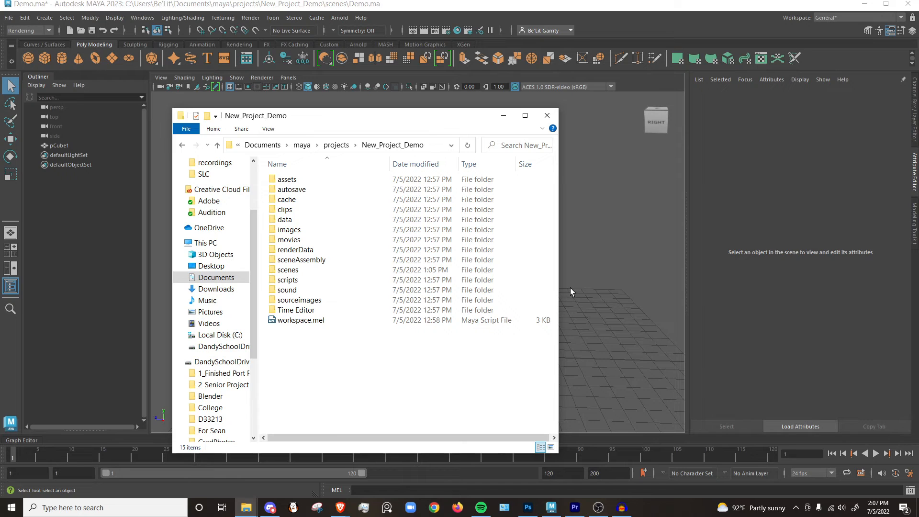
Look at the saved scene files inside the scenes folder and return to the New_Project_Demo folder.
click(297, 271)
double_click(297, 272)
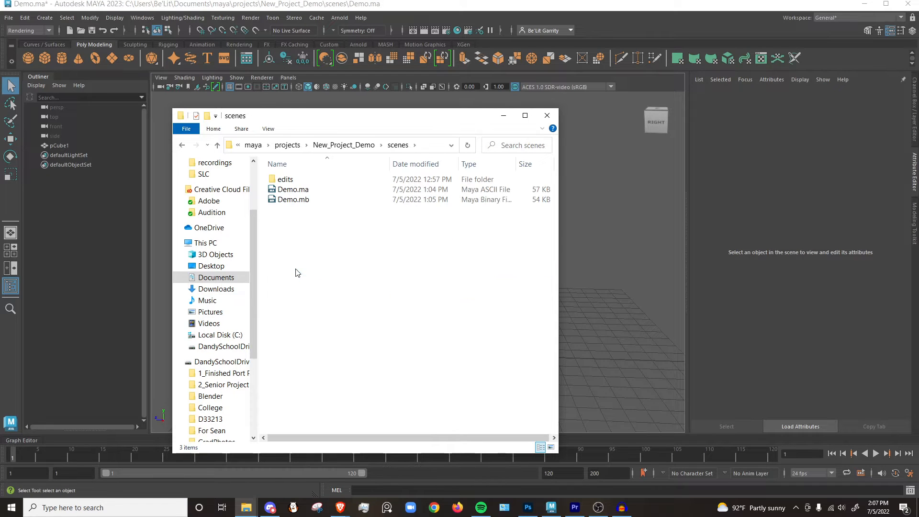
click(183, 146)
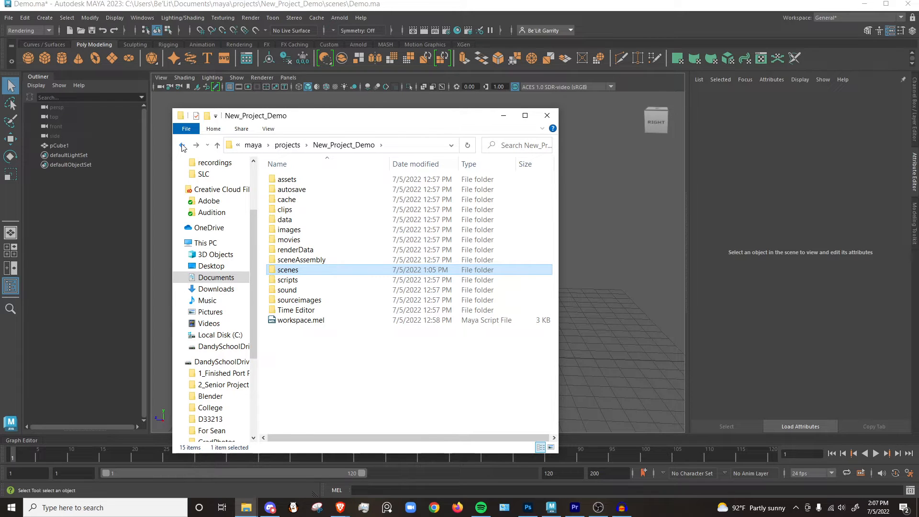
click(346, 340)
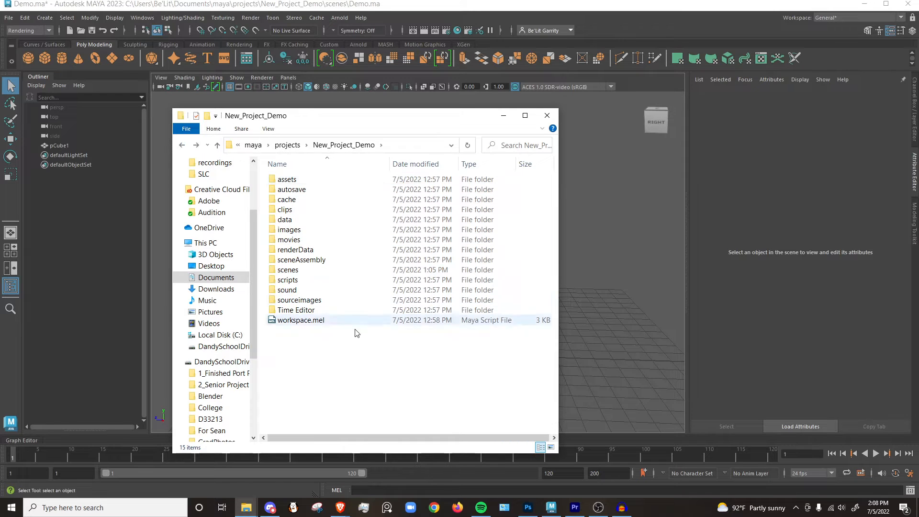
Add the image kitty-g0b8caf56b_1280.jpg to the project's sourceimages folder and shorten its file name to kitty.jpg.
double_click(305, 300)
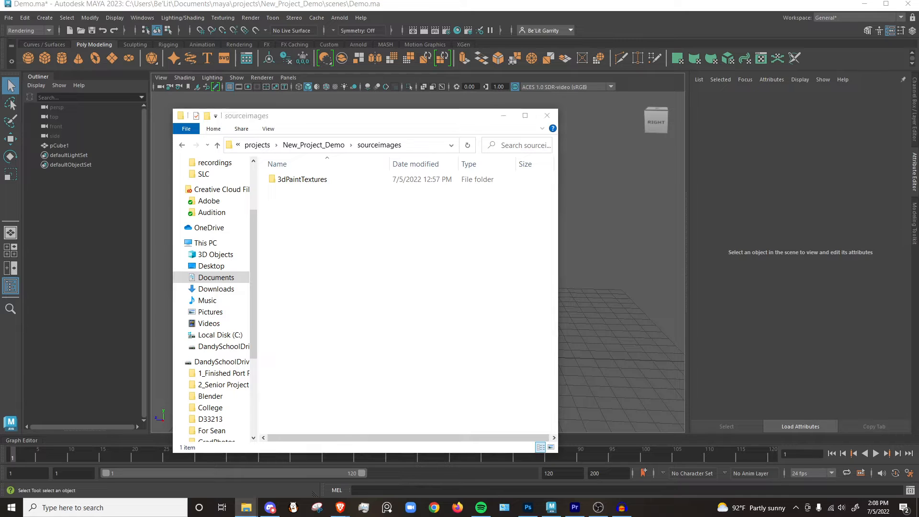
drag(918, 302, 347, 282)
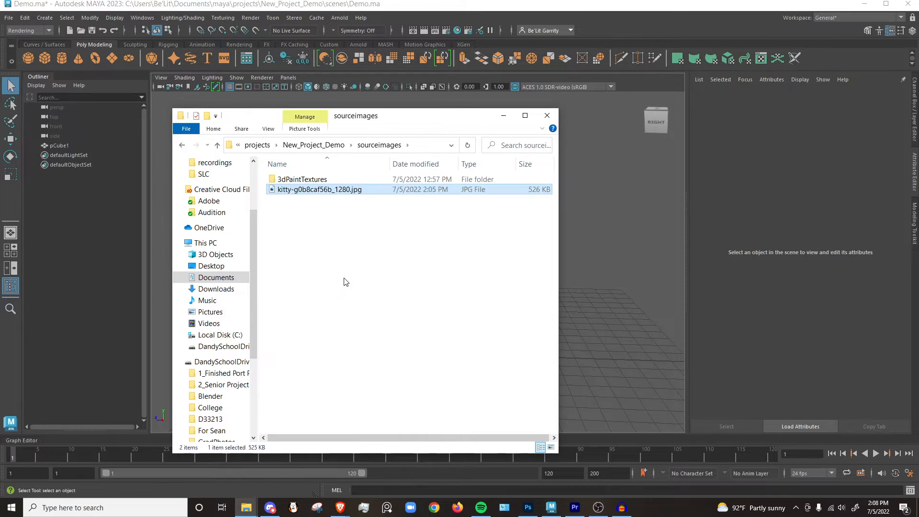
right_click(329, 191)
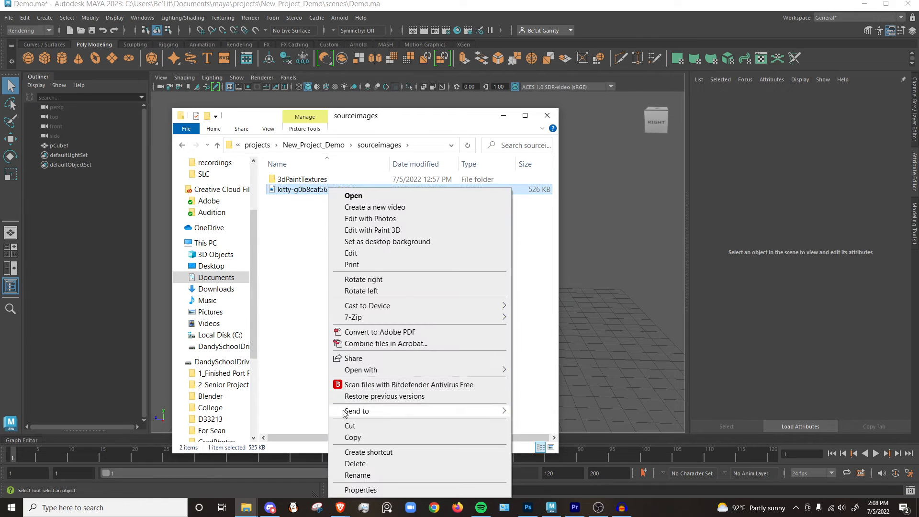
click(357, 475)
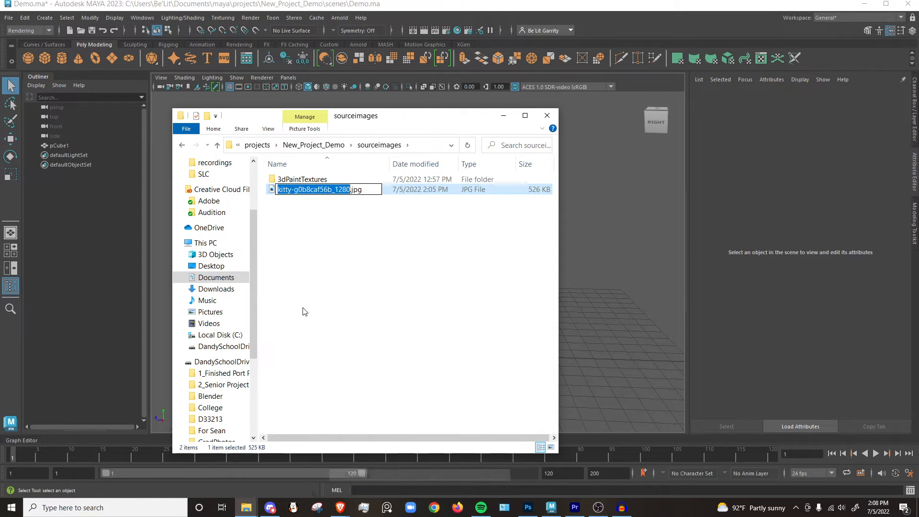
click(350, 190)
drag(350, 190, 291, 194)
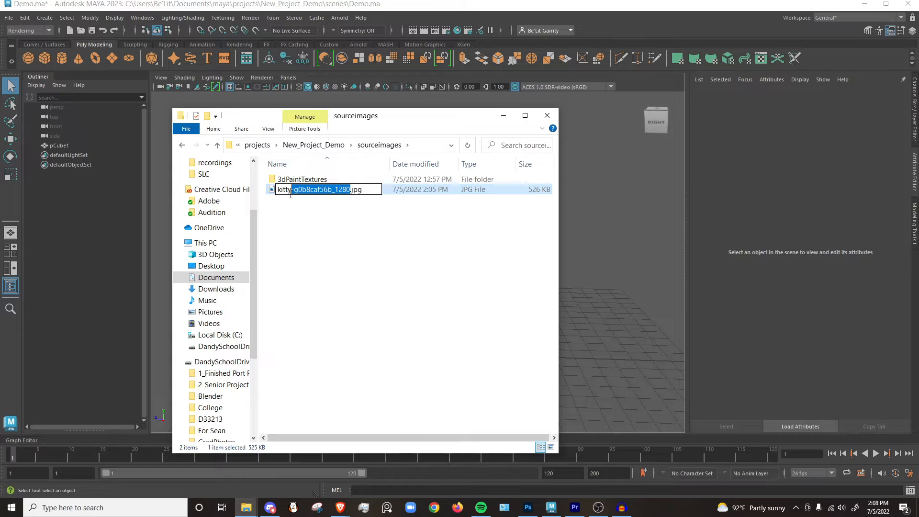
key(BackSpace)
key(Return)
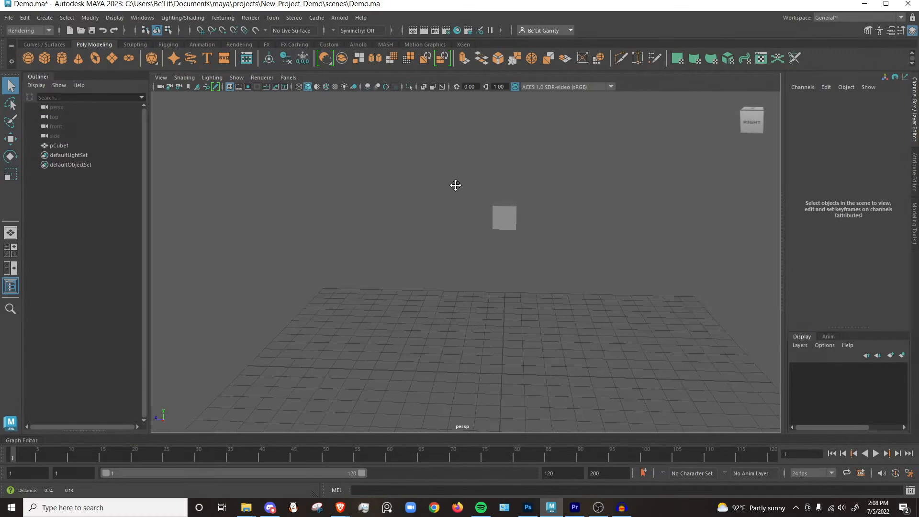
Switch to the Modeling menu set and open the UV Editor with the cube selected.
alt+middle_drag(456, 185, 405, 206)
alt+drag(452, 215, 461, 223)
alt+middle_drag(490, 206, 490, 259)
click(450, 287)
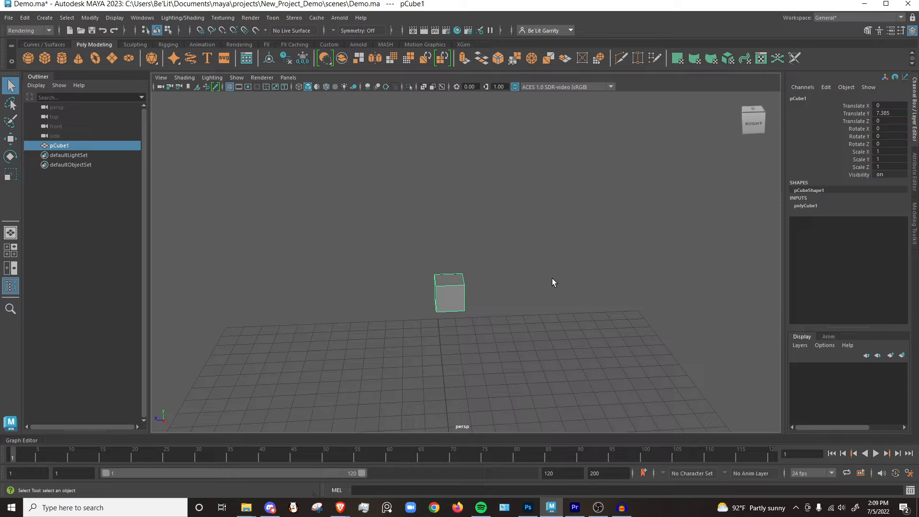
alt+drag(553, 200, 539, 248)
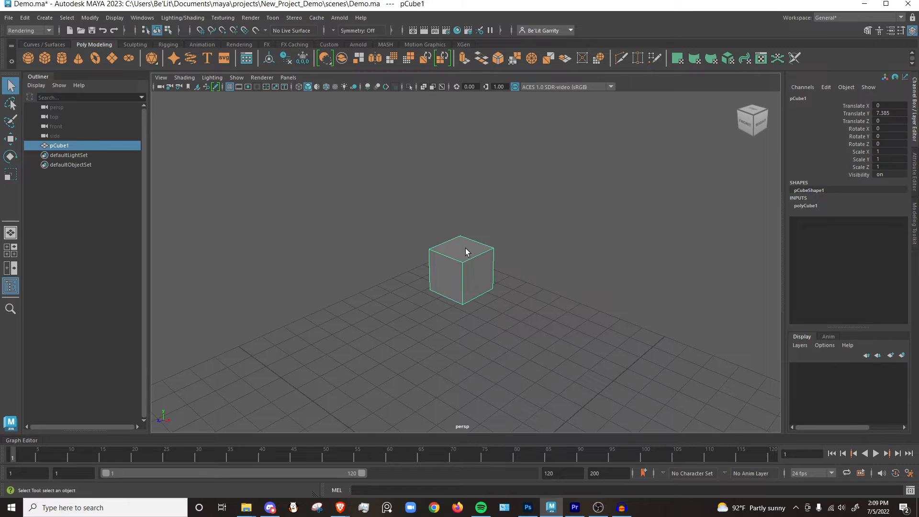
click(38, 31)
click(27, 42)
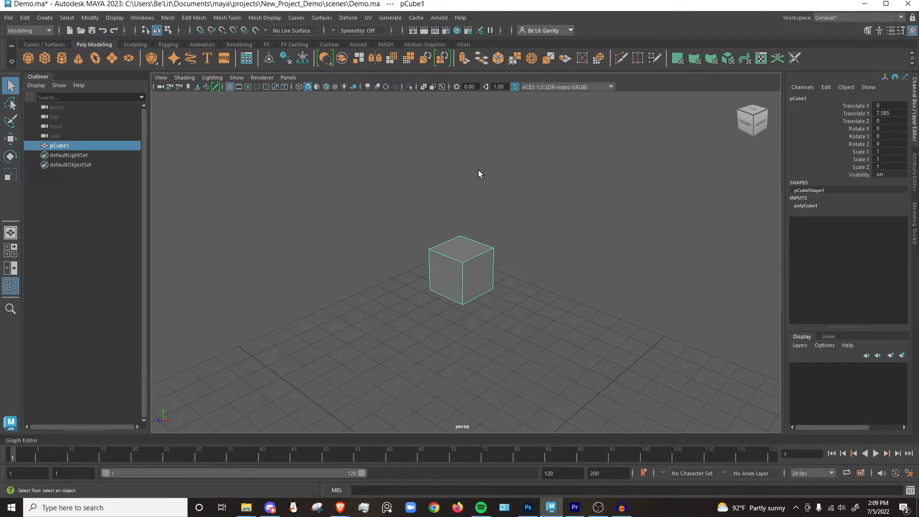
click(370, 19)
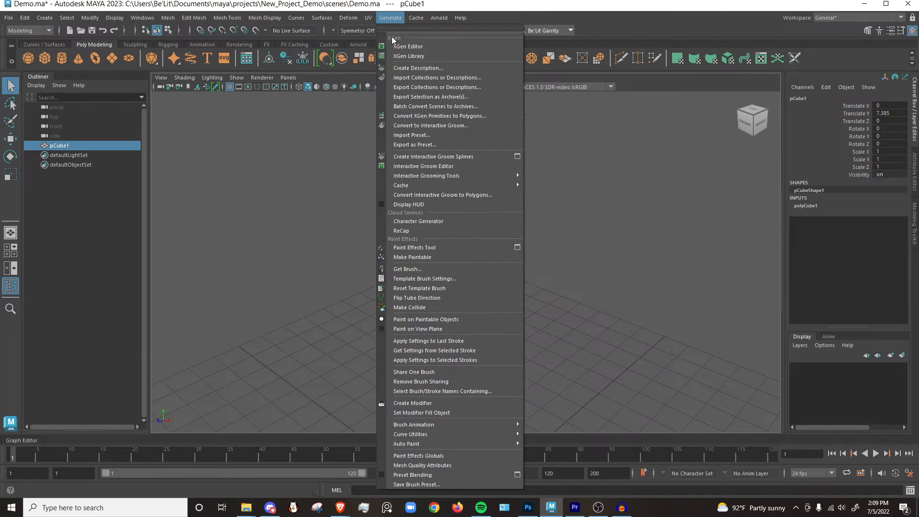
click(378, 36)
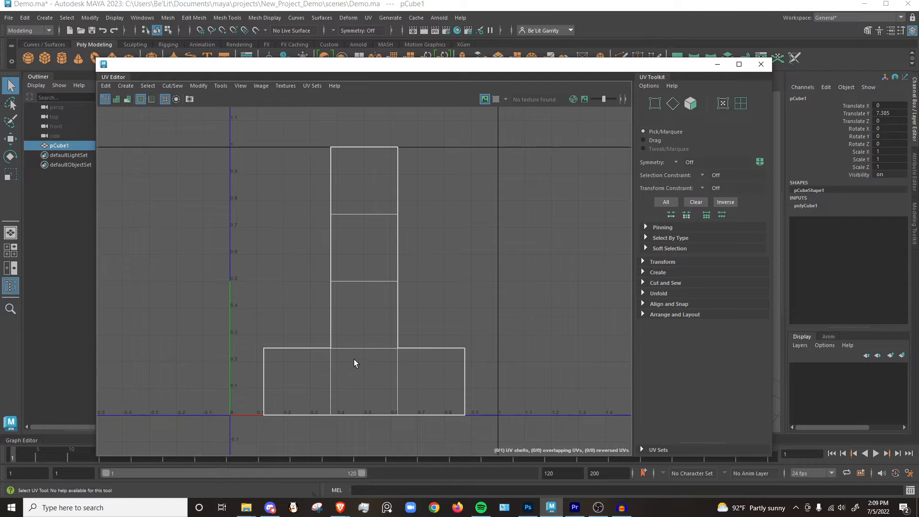
Put the UV Editor out of the way and assign a new Arnold aiStandardSurface material to the cube.
click(717, 65)
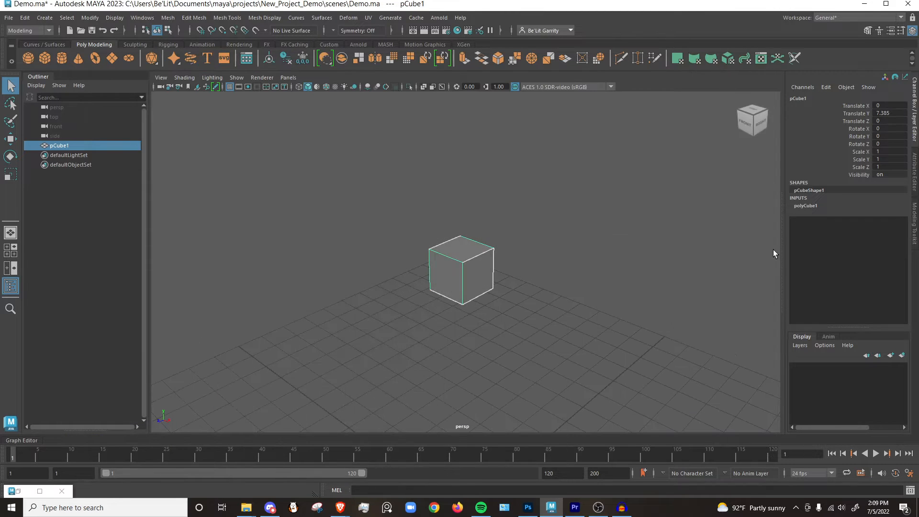
alt+drag(425, 304, 579, 285)
alt+drag(533, 309, 500, 312)
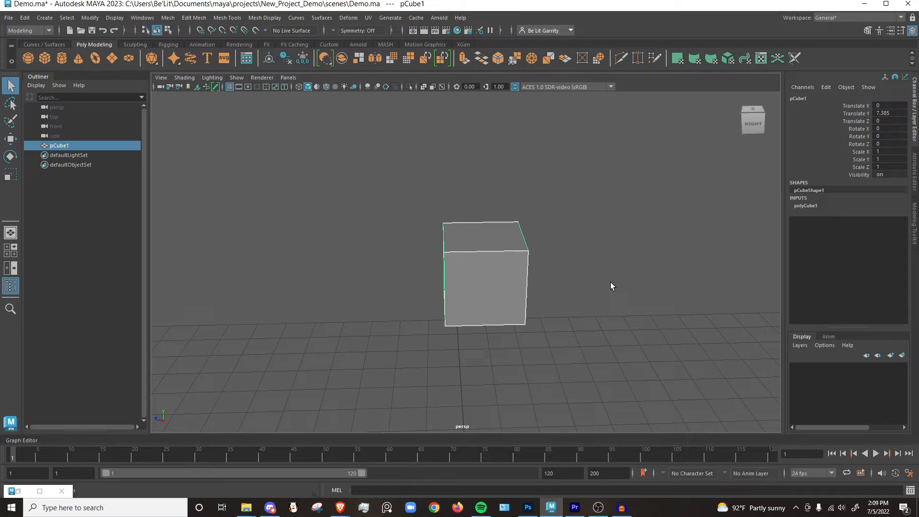
right_click(498, 273)
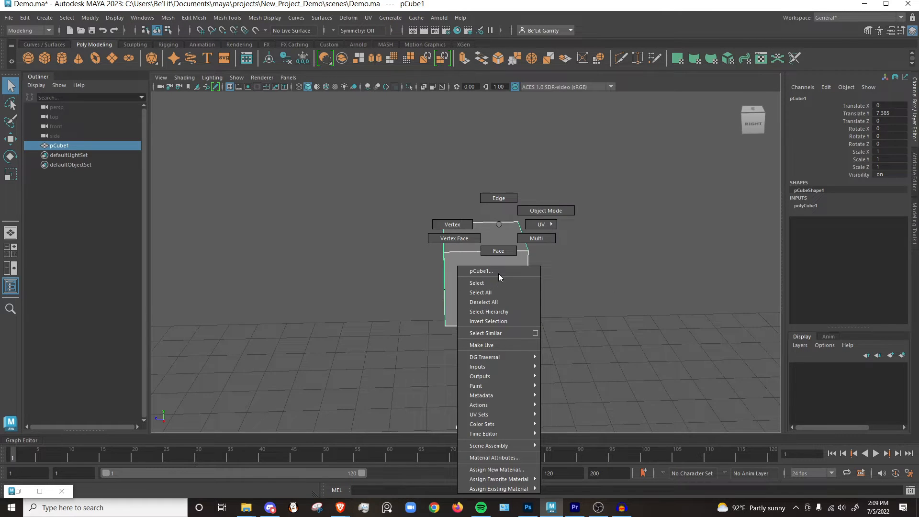
click(513, 470)
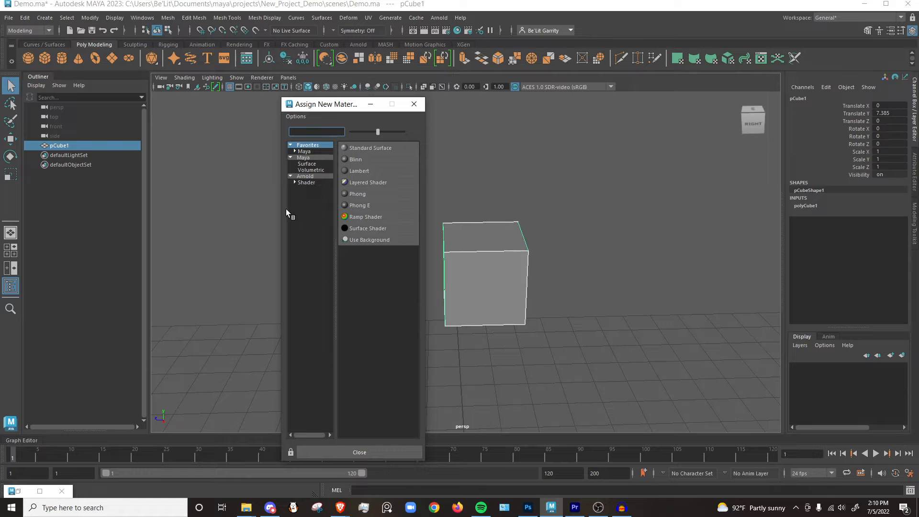
click(307, 176)
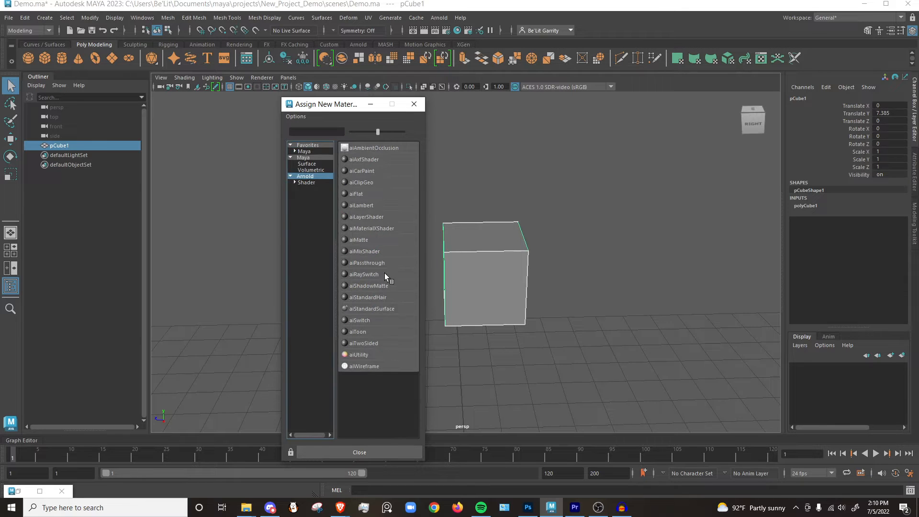
click(383, 311)
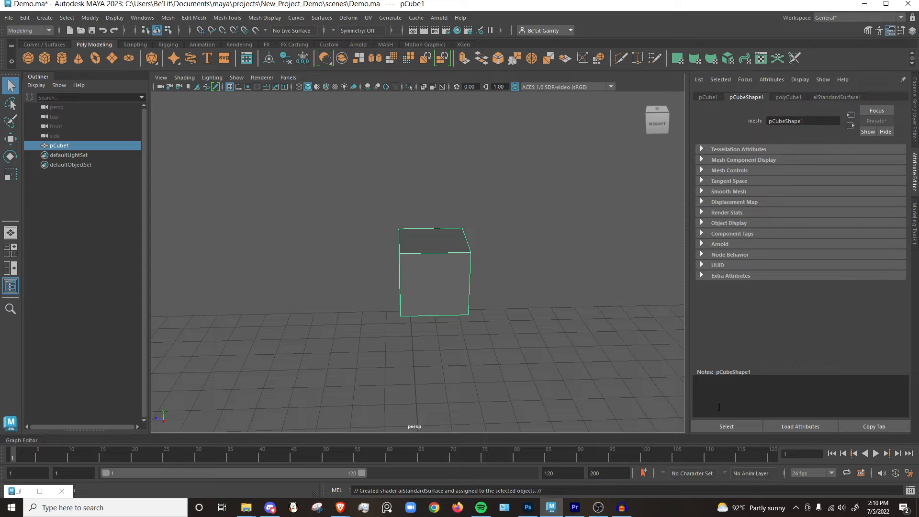
Rename the cube's aiStandardSurface1 material to Kitty_MAT.
click(826, 96)
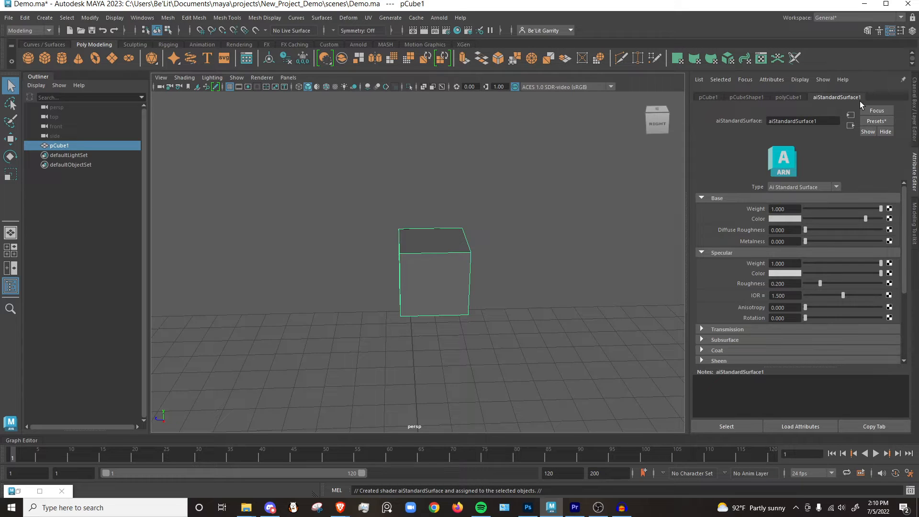
double_click(804, 120)
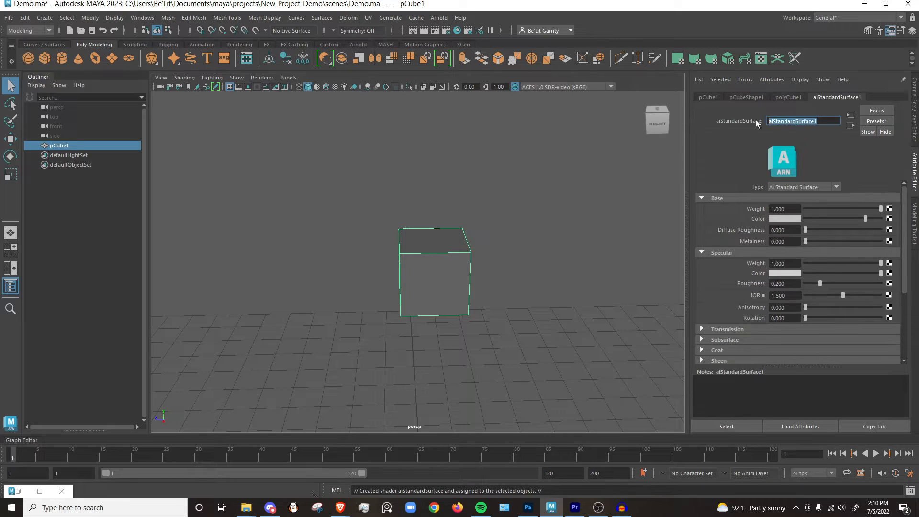
text(Kitty_MAT)
key(Return)
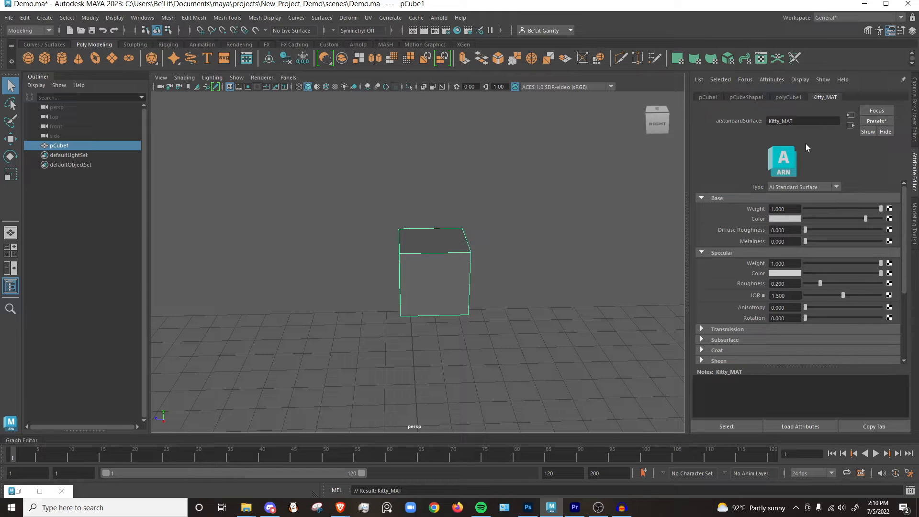
Connect a File texture node to Kitty_MAT's base color and load kitty.jpg from the project's sourceimages folder into it.
click(889, 219)
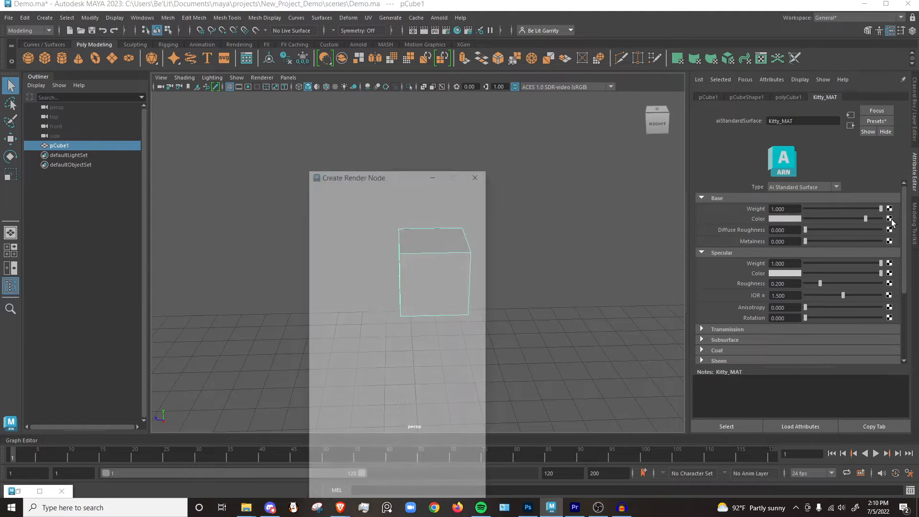
click(395, 252)
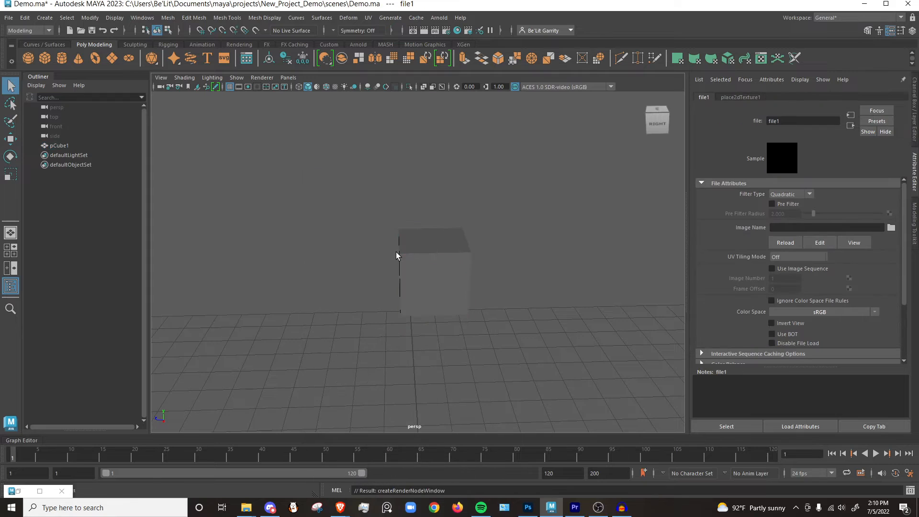
click(890, 228)
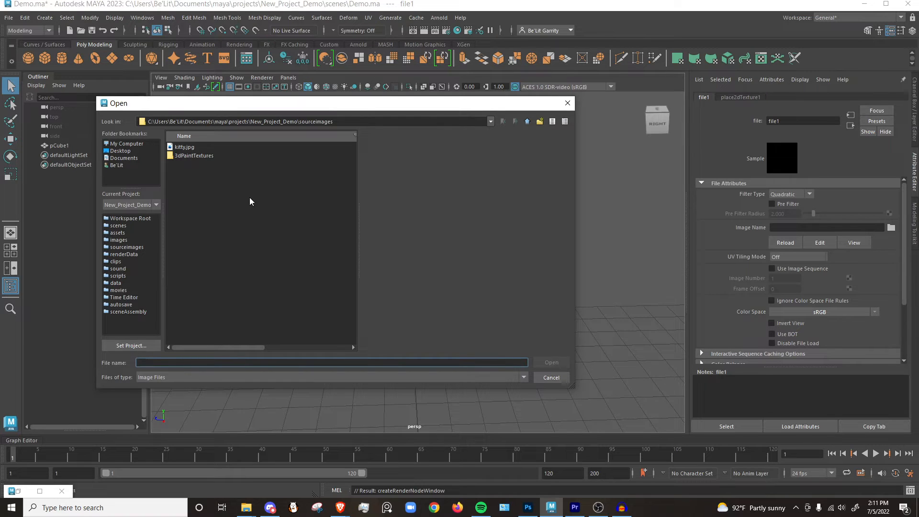
drag(338, 122, 276, 122)
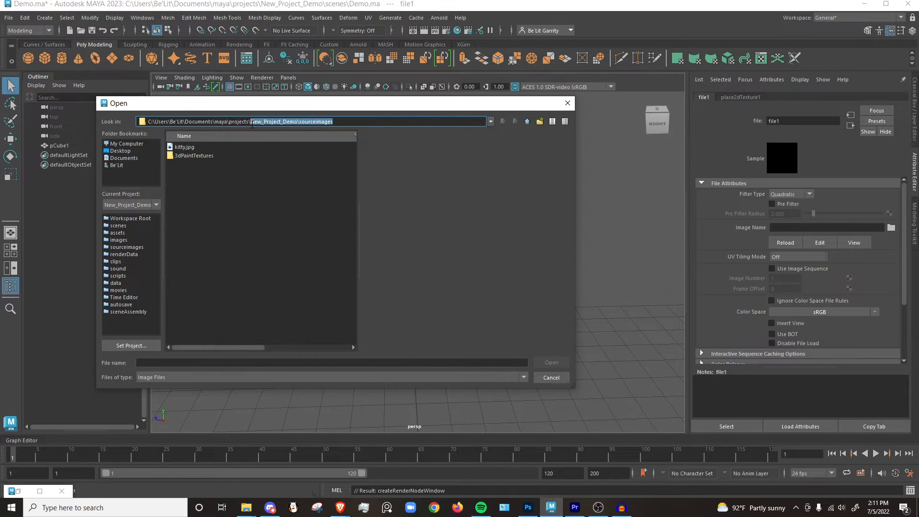
click(252, 217)
click(199, 146)
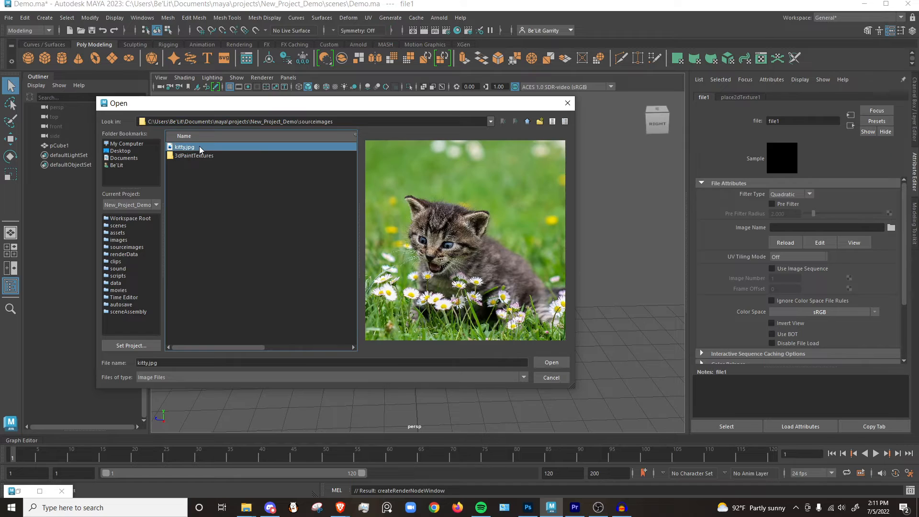
click(549, 363)
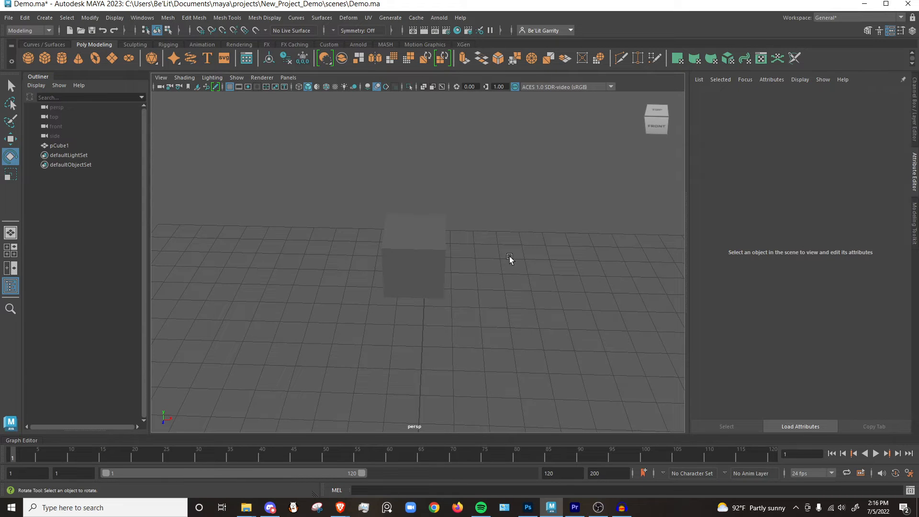
Check the file node connected to Kitty_MAT's base color and turn on textured display in the viewport.
alt+drag(511, 259, 567, 226)
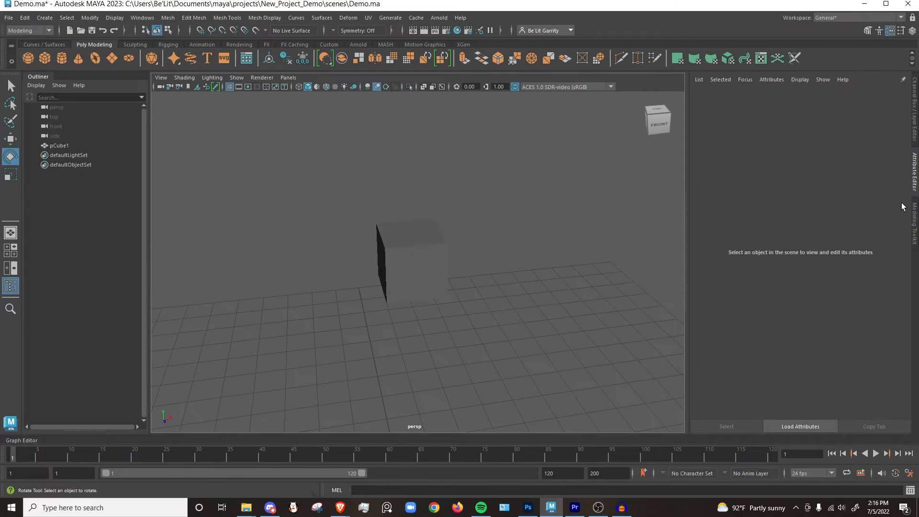
click(402, 228)
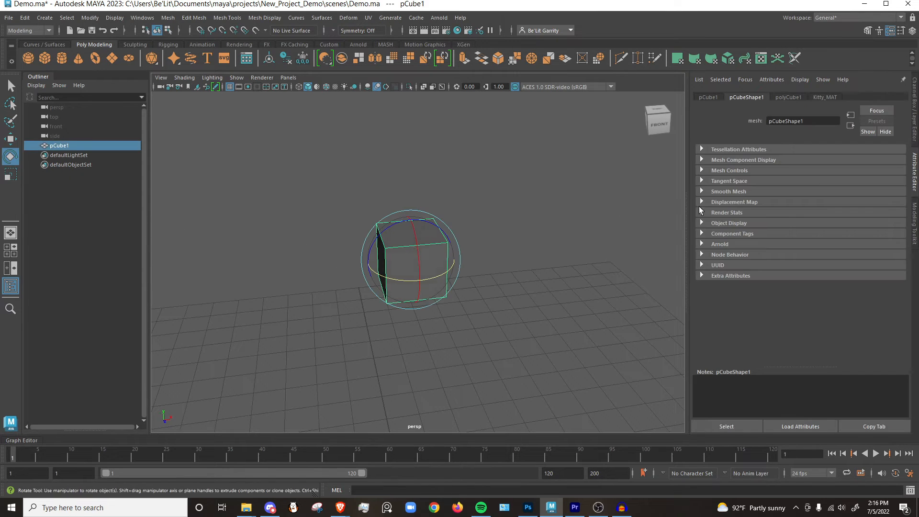
click(825, 98)
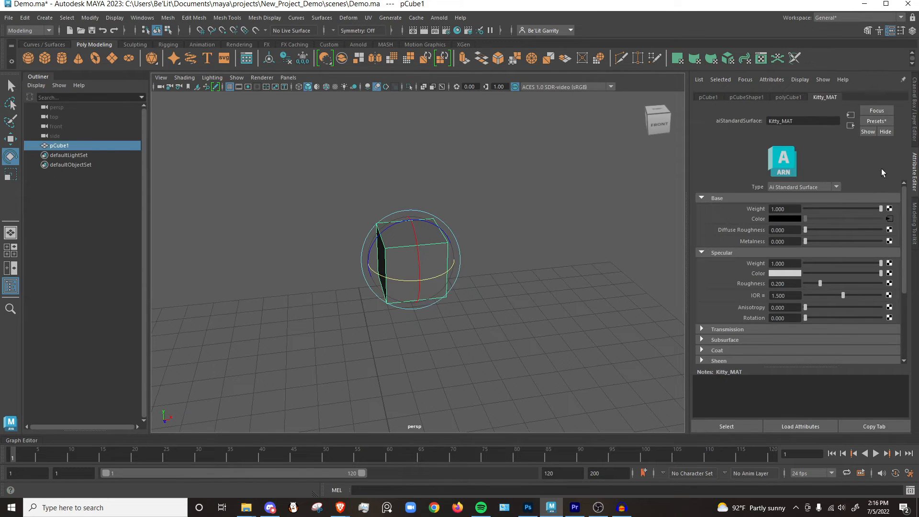
click(890, 219)
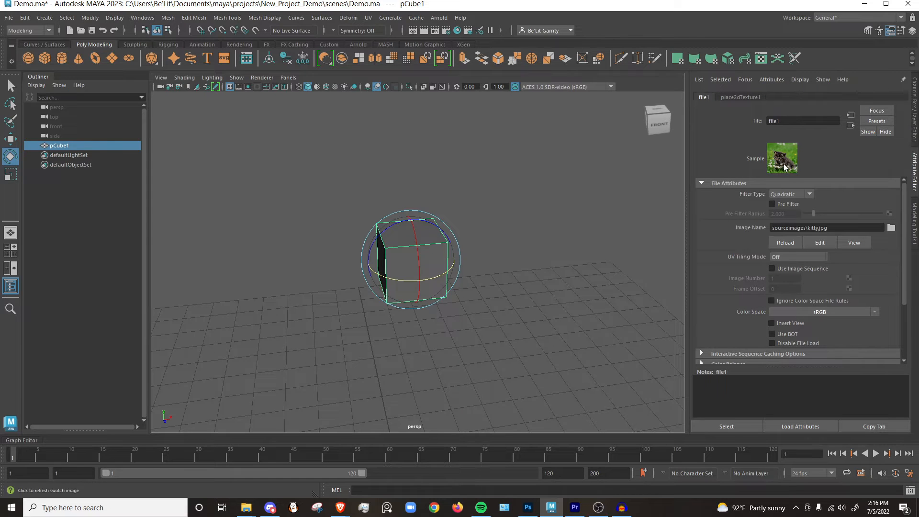
click(547, 222)
click(434, 250)
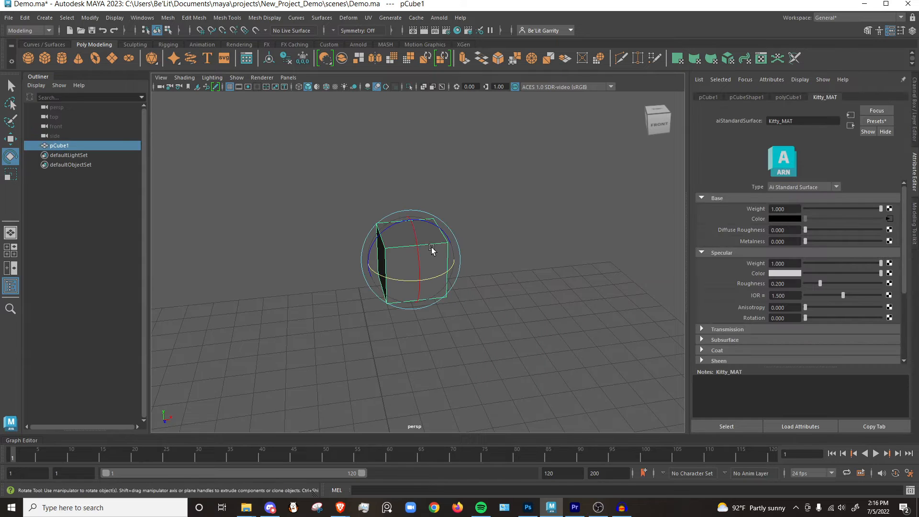
key(5)
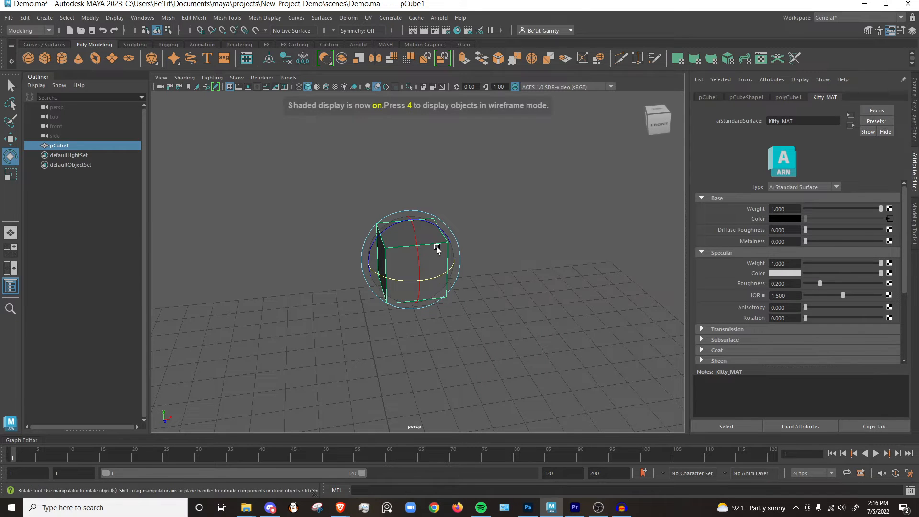
click(472, 233)
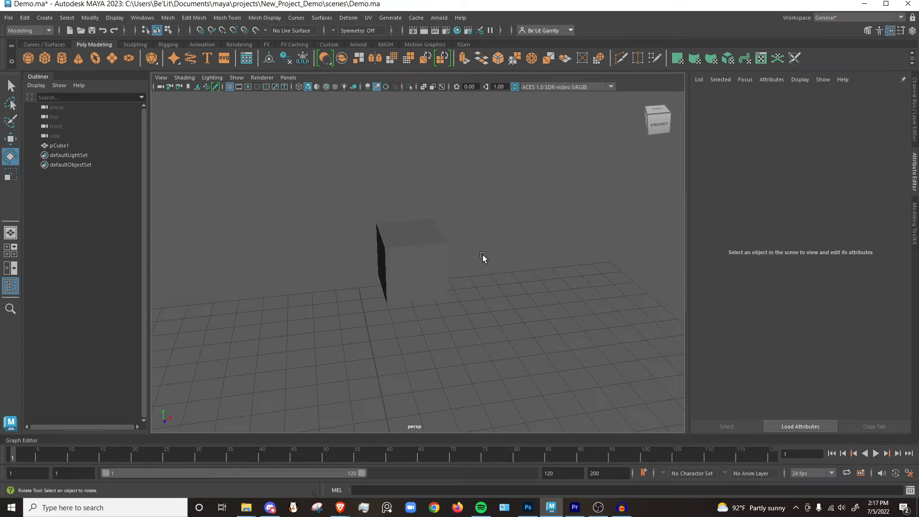
key(6)
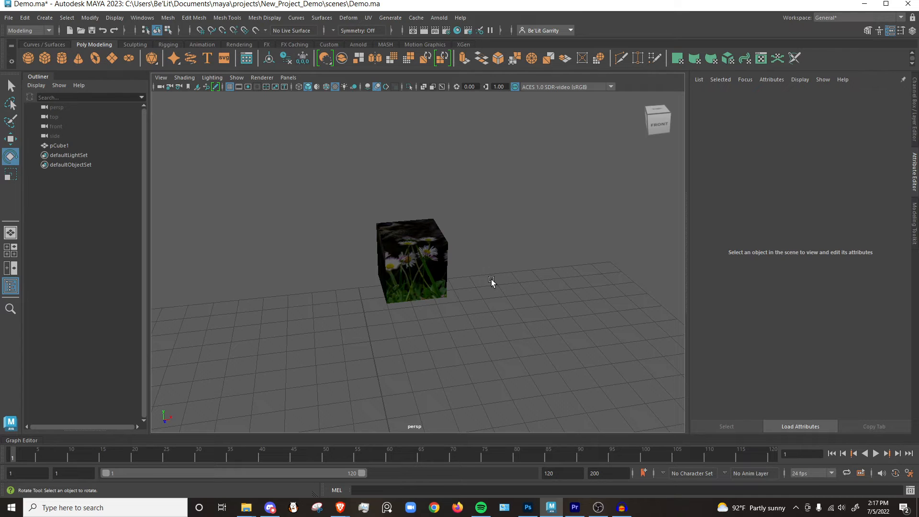
Toggle the viewport's textured display and shading options off and on, and inspect the textured cube from another side.
click(335, 87)
click(335, 88)
click(335, 87)
click(335, 87)
click(317, 87)
click(317, 87)
click(337, 87)
click(338, 88)
click(311, 90)
click(311, 90)
alt+drag(466, 273, 483, 321)
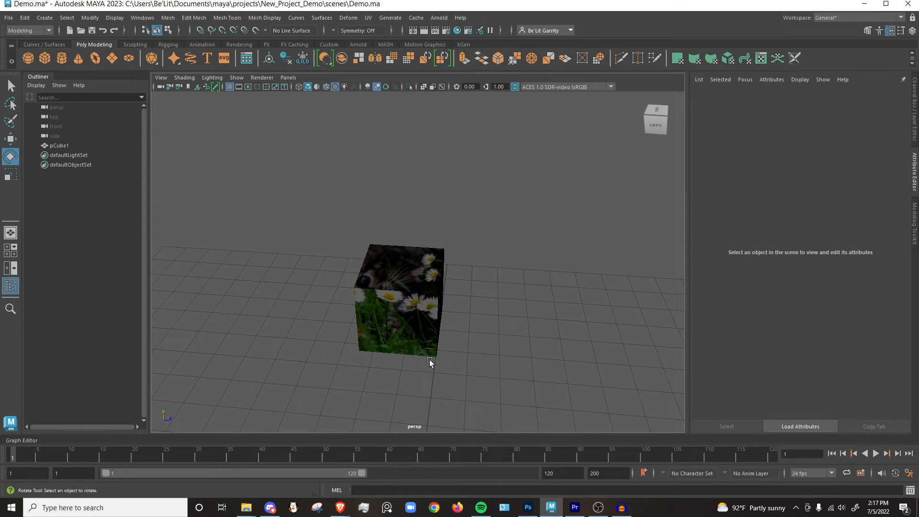
Open the UV Editor in a smaller window for the cube and show kitty.jpg behind the UVs instead of the checker map.
click(369, 18)
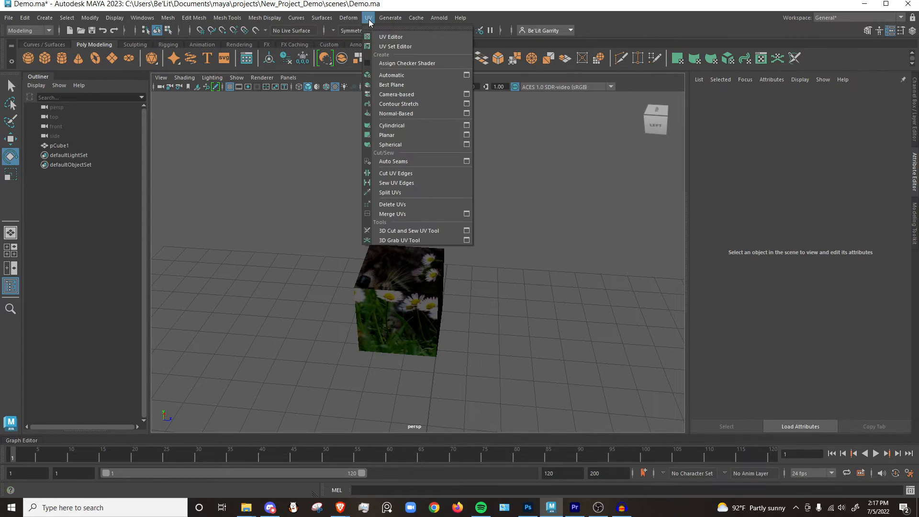
click(392, 38)
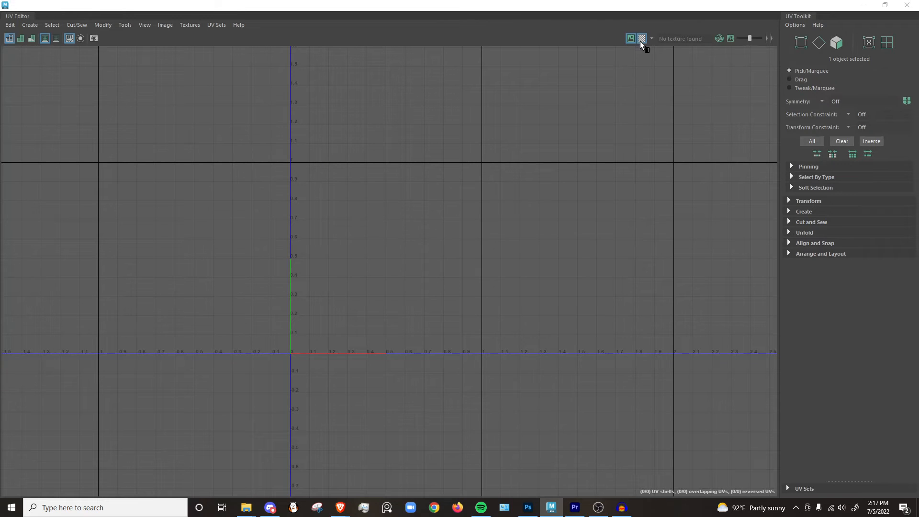
scroll(422, 203, down, 2)
scroll(445, 191, up, 2)
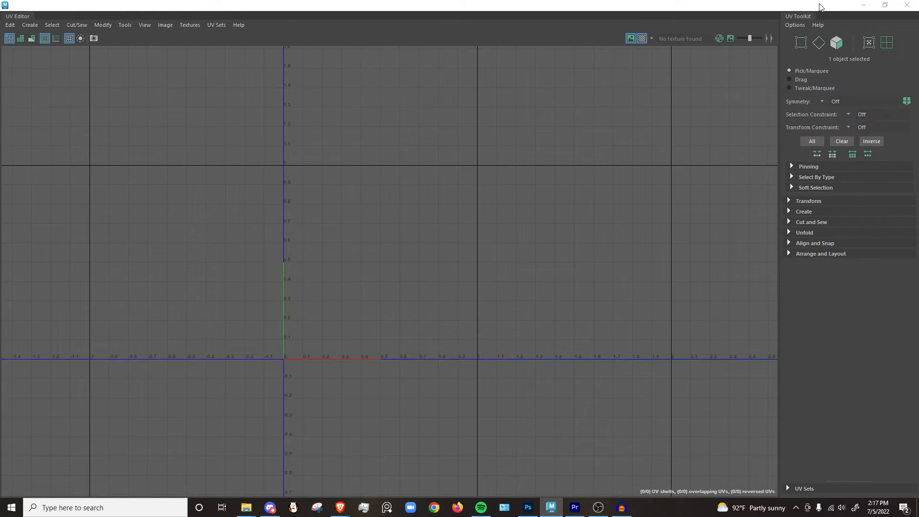
drag(820, 7, 378, 33)
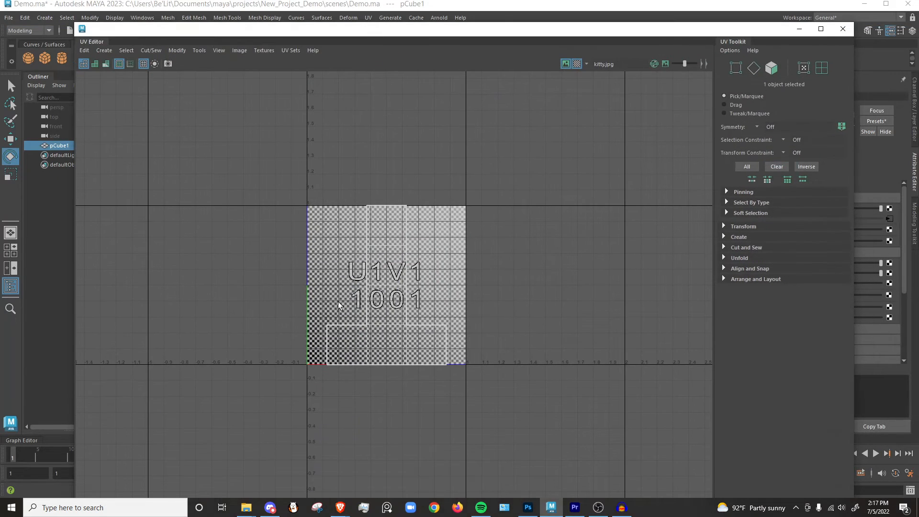
scroll(295, 246, up, 2)
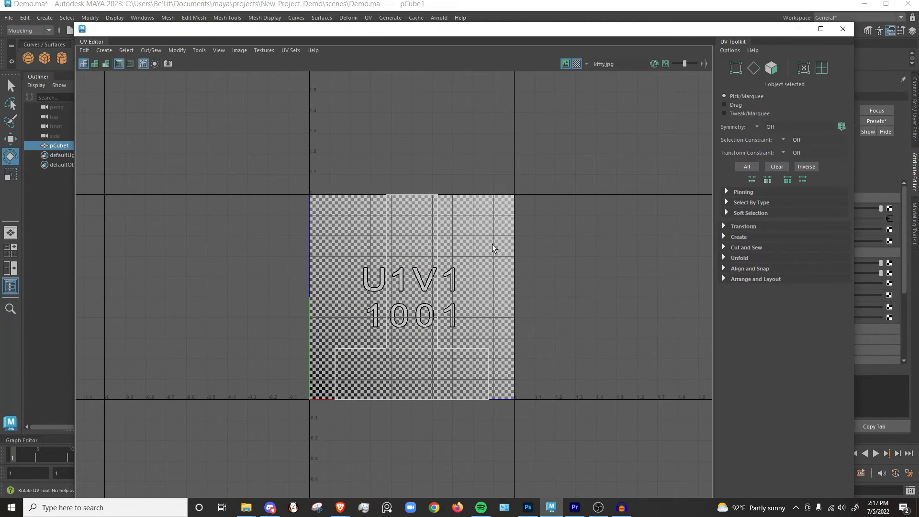
click(577, 65)
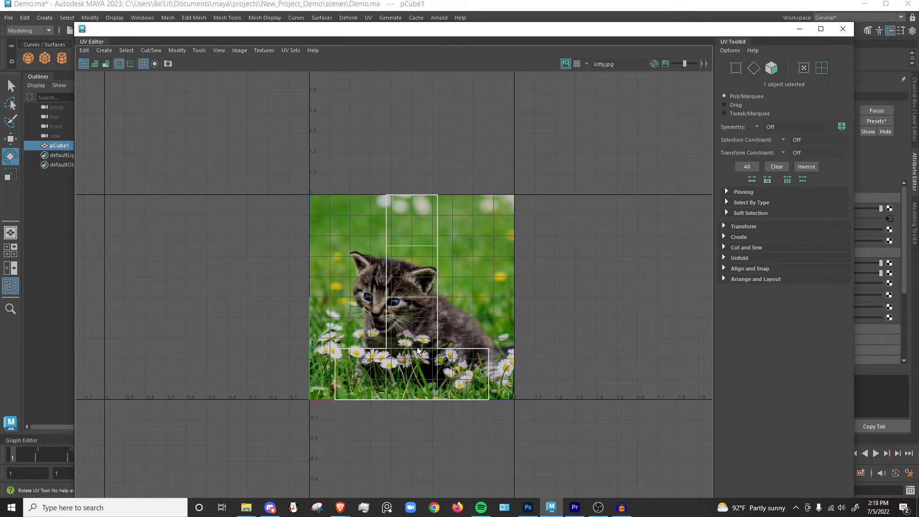
Move the cube's whole UV shell horizontally to the left edge of the kitty.jpg image, over the kitten's face, and close the UV Editor.
right_drag(414, 310, 378, 297)
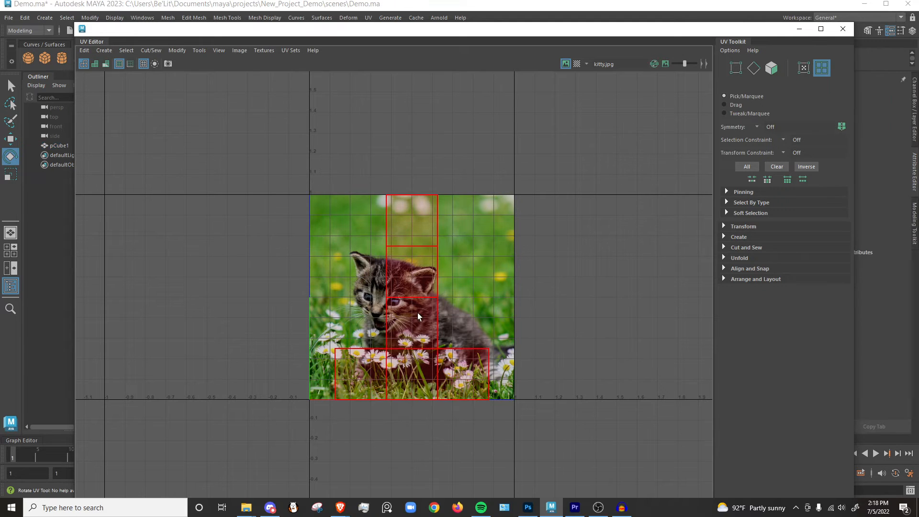
click(393, 323)
key(w)
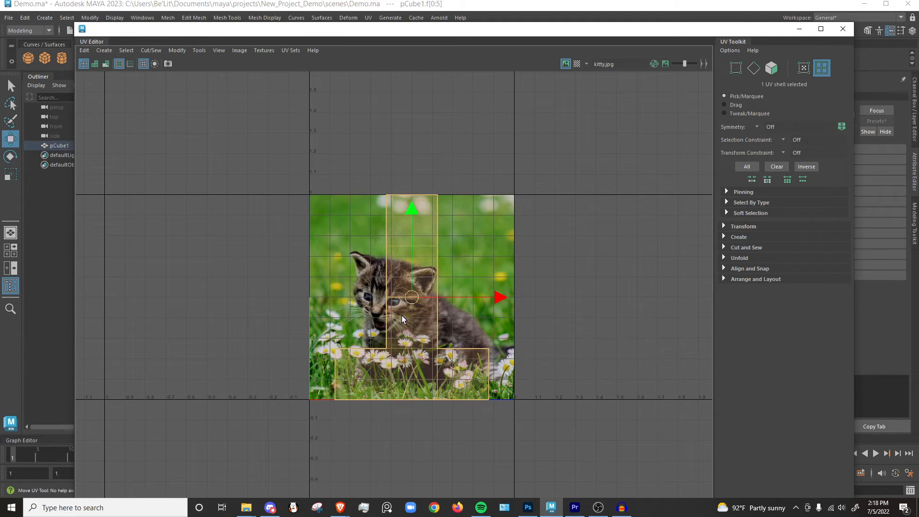
drag(496, 298, 472, 297)
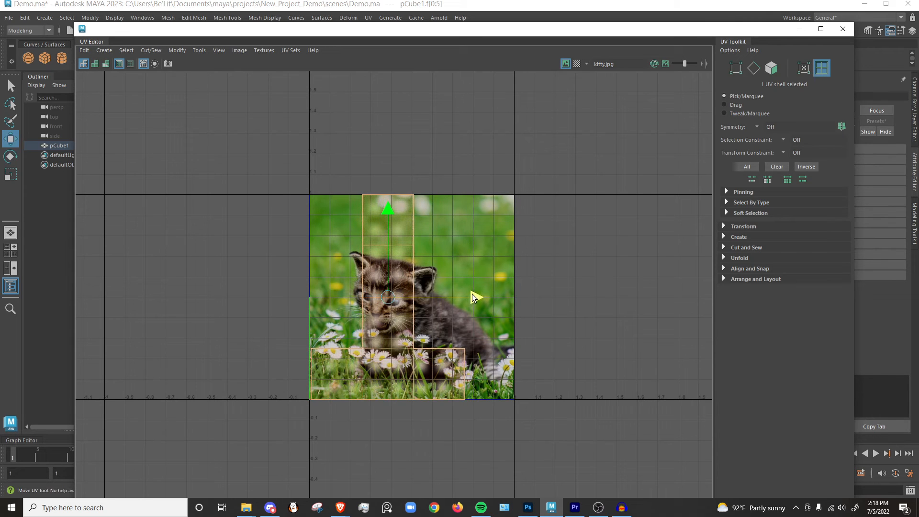
click(579, 280)
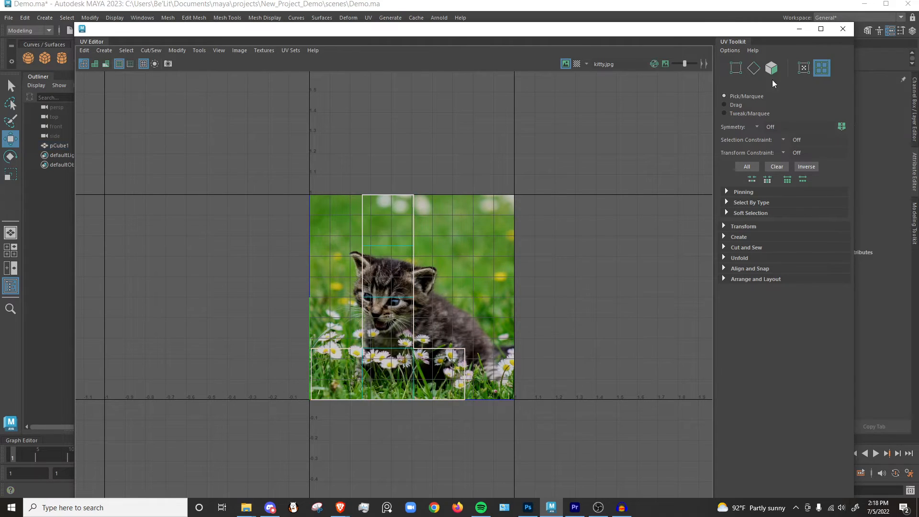
click(843, 29)
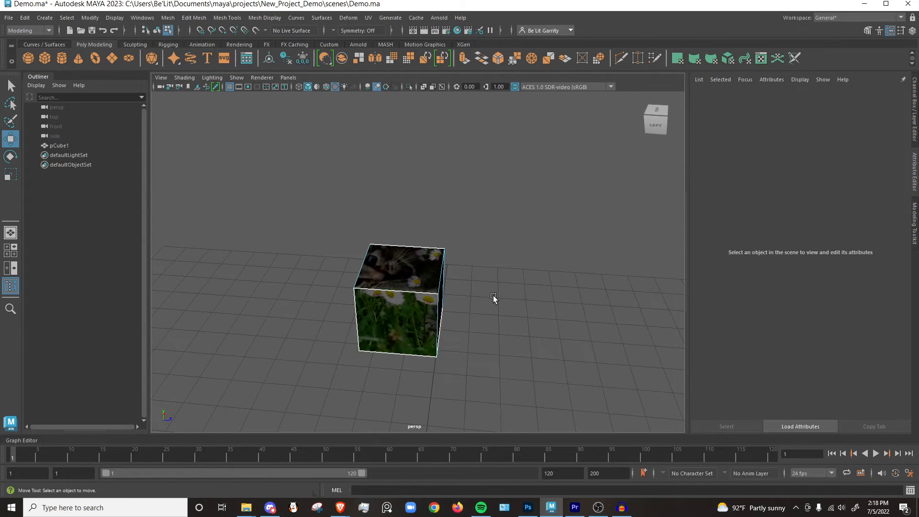
Check the contents of the movies folder in New_Project_Demo in File Explorer and return to Maya.
alt+drag(485, 272, 444, 249)
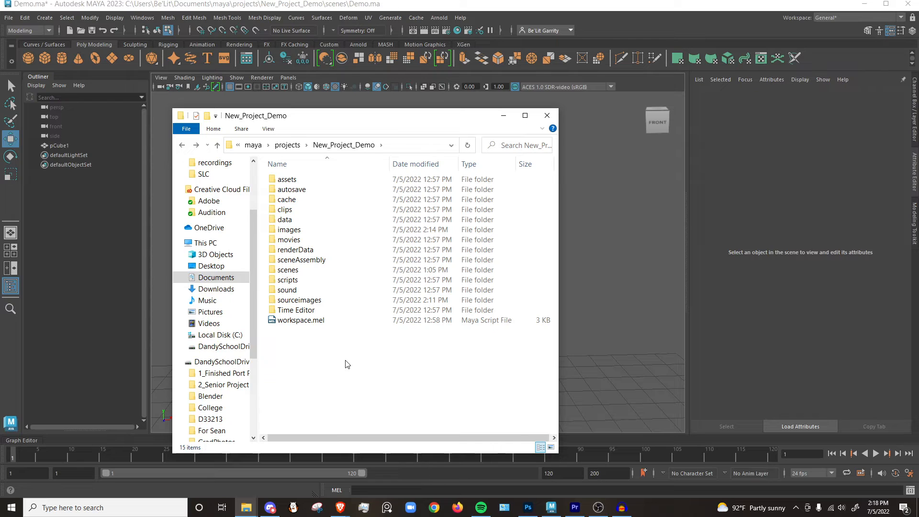
double_click(289, 240)
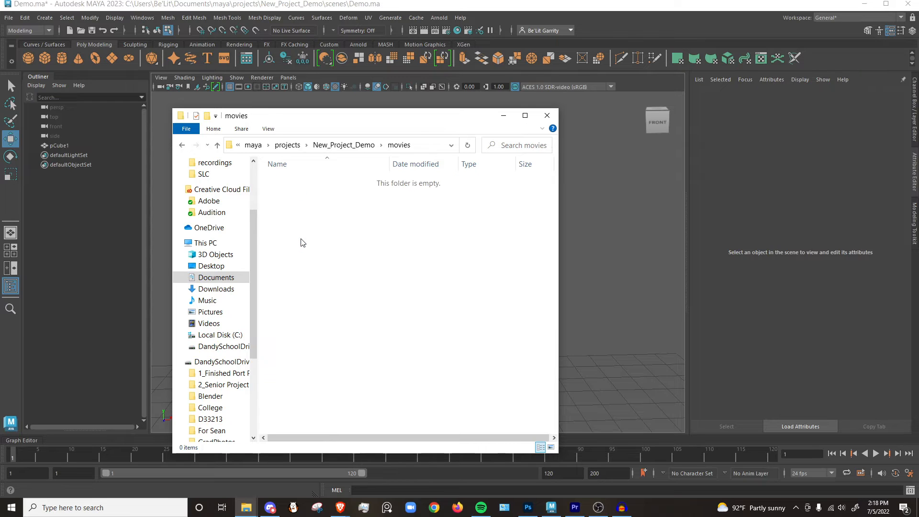
click(182, 145)
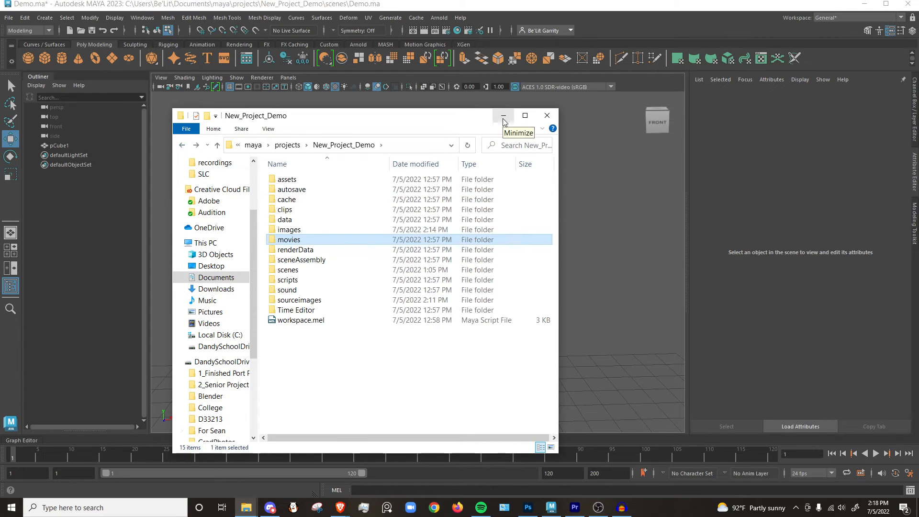
click(504, 117)
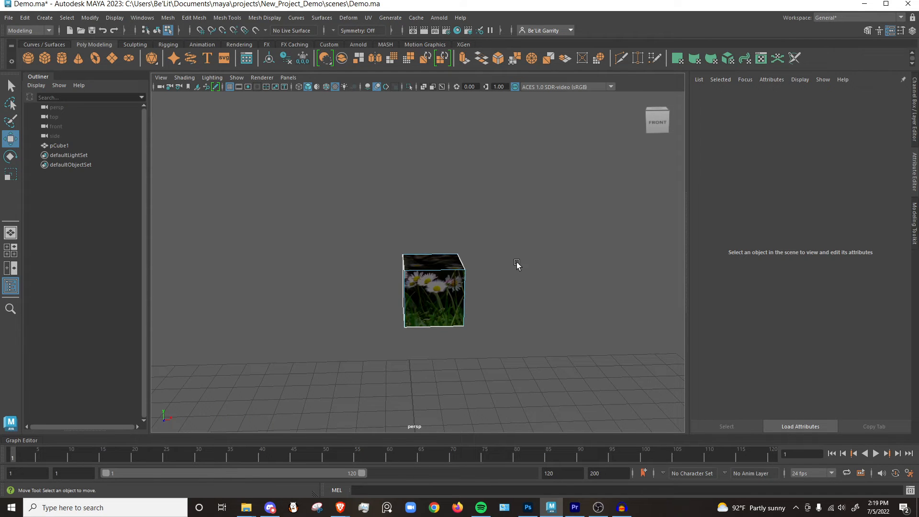
Rotate the cube about its vertical axis until the kitten's face points to the front, and show the Channel Box.
click(451, 287)
key(e)
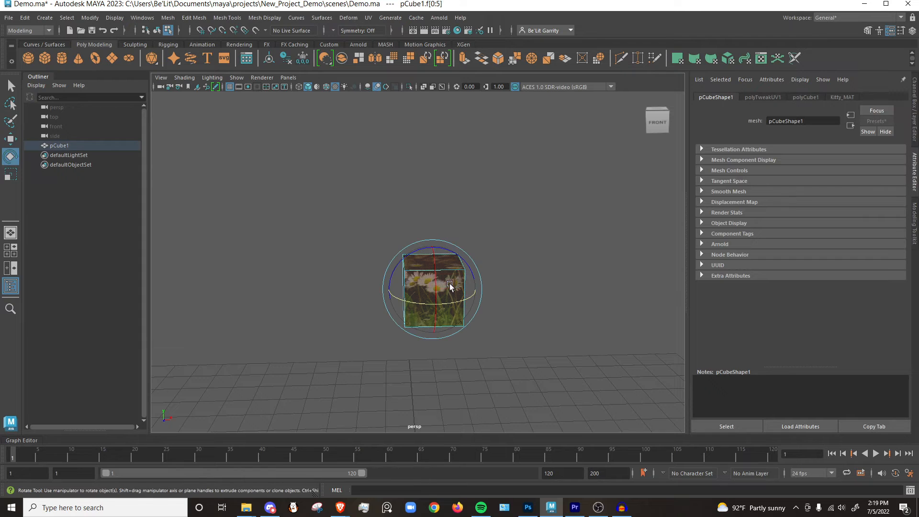
drag(450, 287, 431, 326)
click(915, 118)
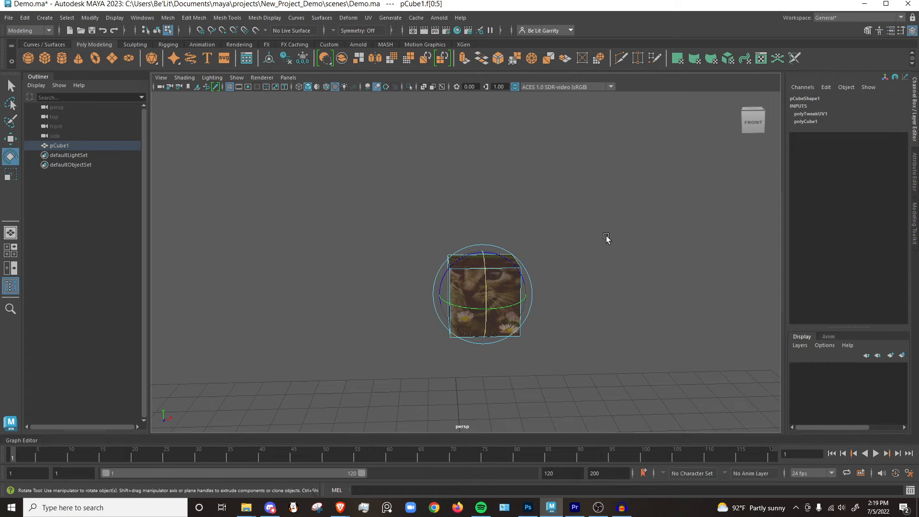
key(w)
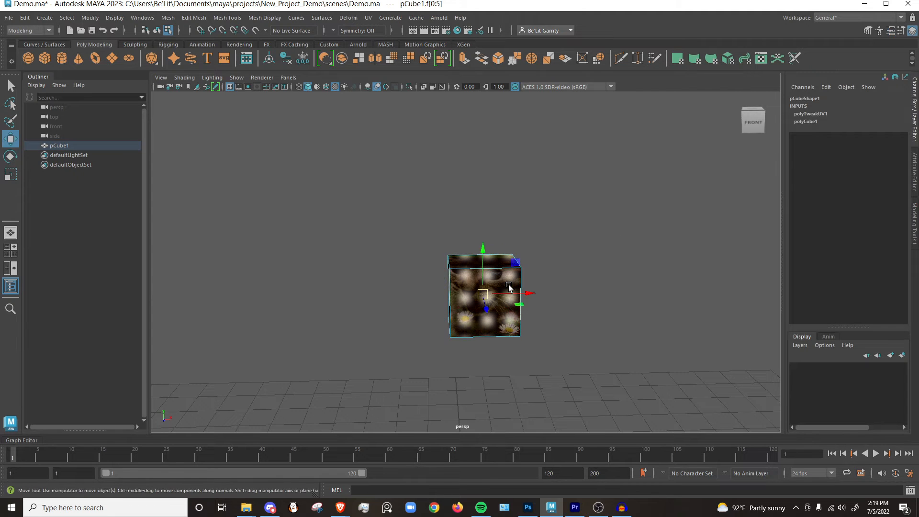
click(560, 268)
alt+right_drag(567, 280, 508, 268)
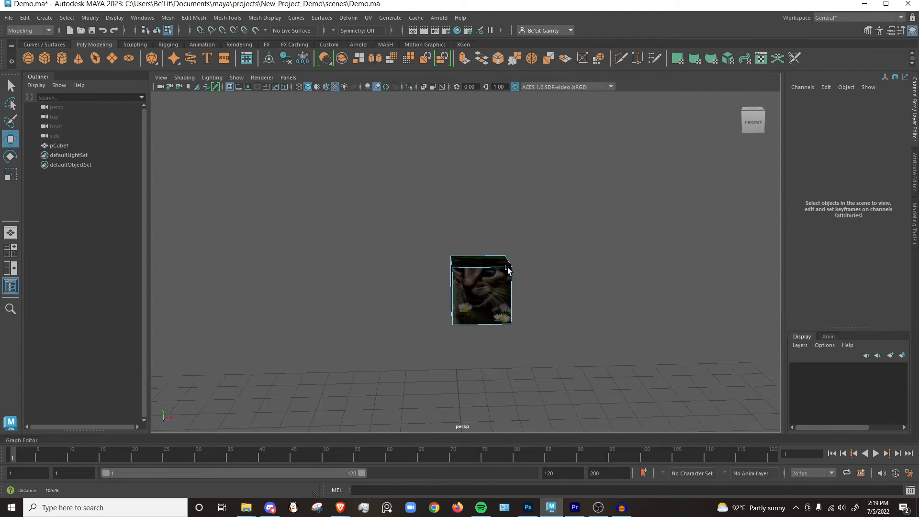
Move the cube along X to the far left of the view and set a keyframe on it at frame 1.
alt+drag(508, 269, 357, 210)
drag(434, 240, 272, 230)
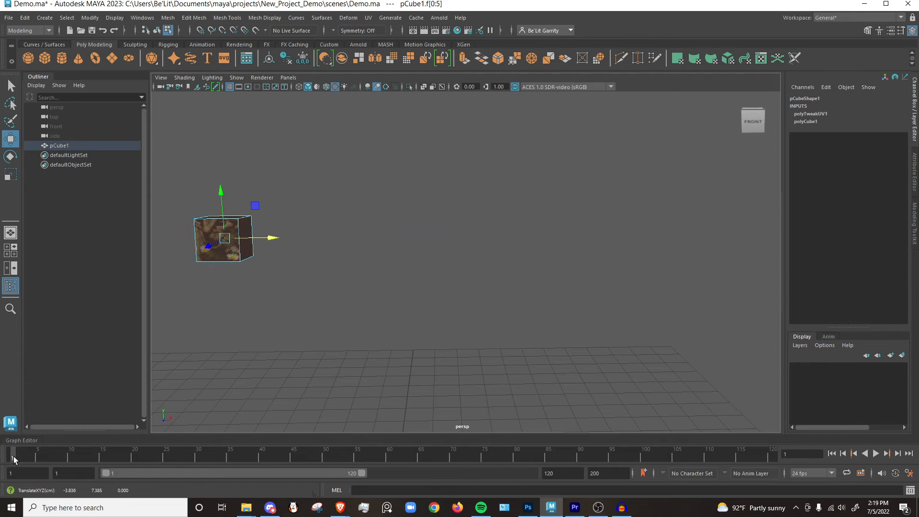
key(s)
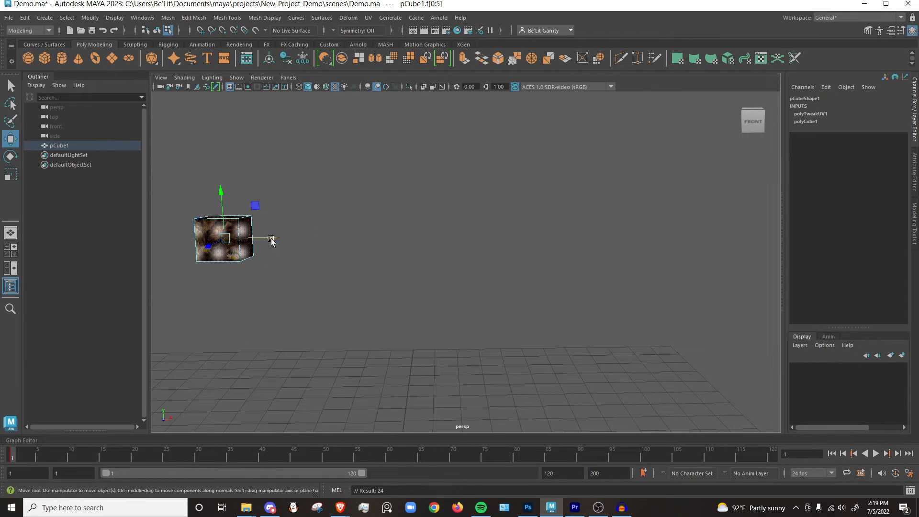
Move the cube along X to the far right of the view and set a keyframe on it at frame 20.
drag(272, 241, 677, 257)
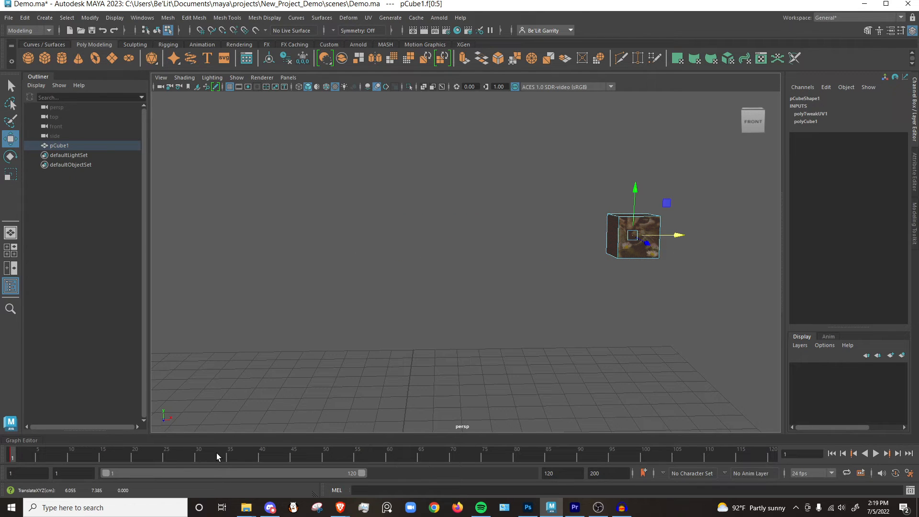
key(alt+v)
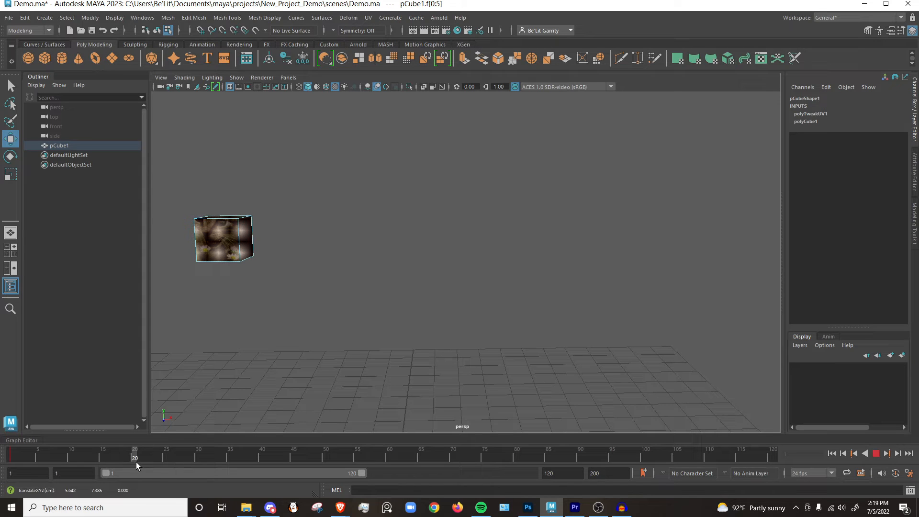
key(alt+v)
drag(267, 242, 724, 243)
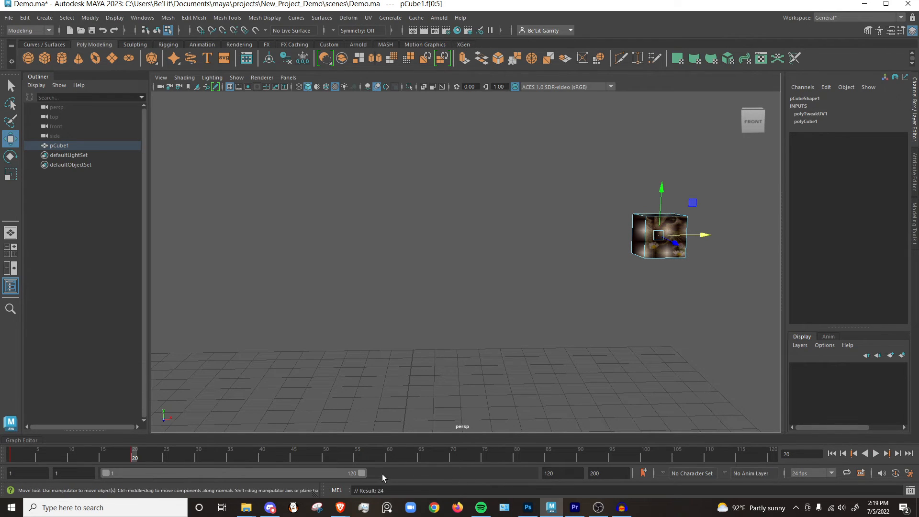
Shorten the playback range to end at frame 21 and play the cube's animation.
drag(363, 473, 144, 473)
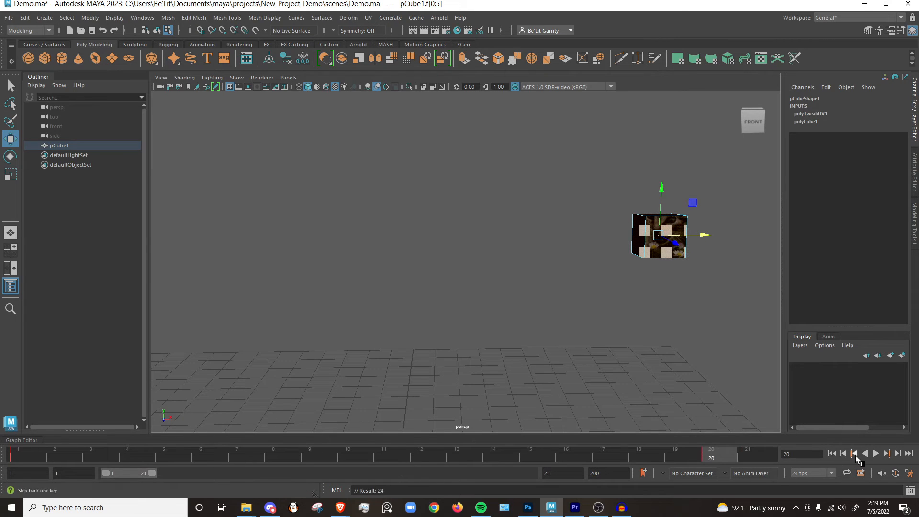
click(875, 454)
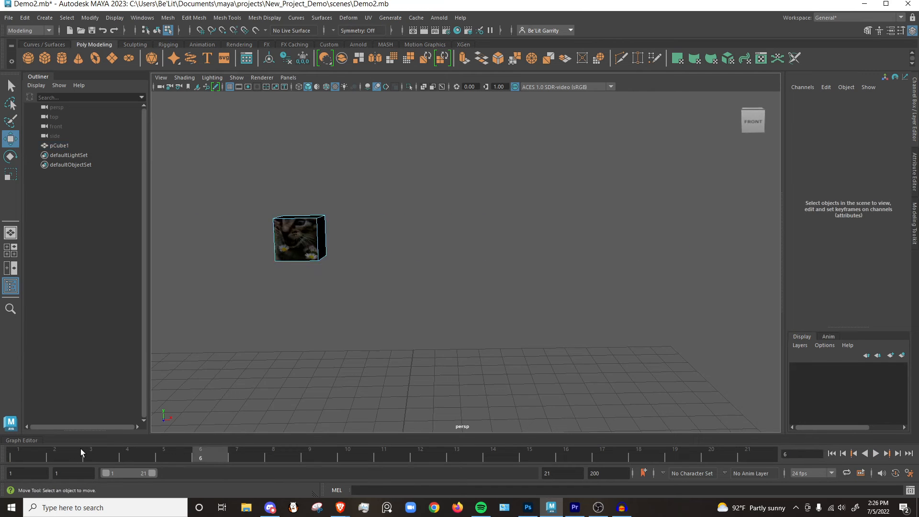
Playblast the selected frames 1 to 20 to an AVI movie file named Demo_1, and close the player.
drag(80, 449, 717, 458)
right_click(418, 458)
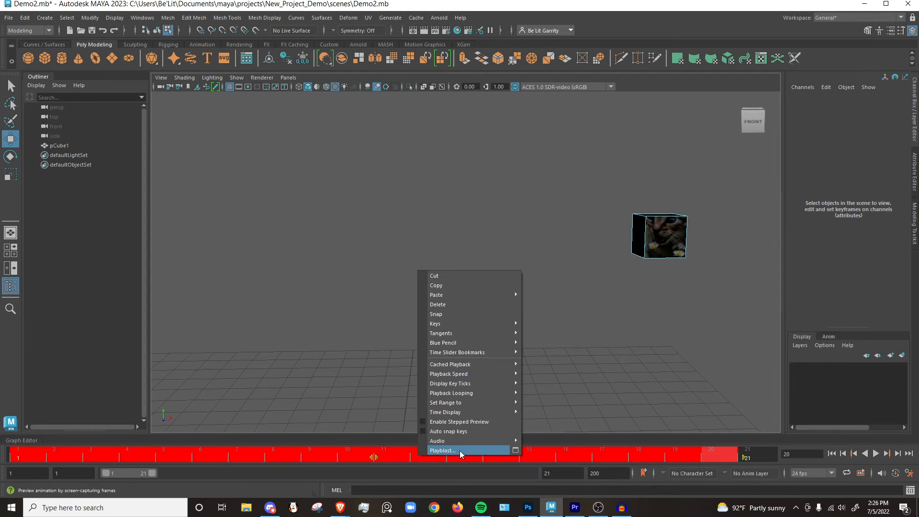
click(515, 450)
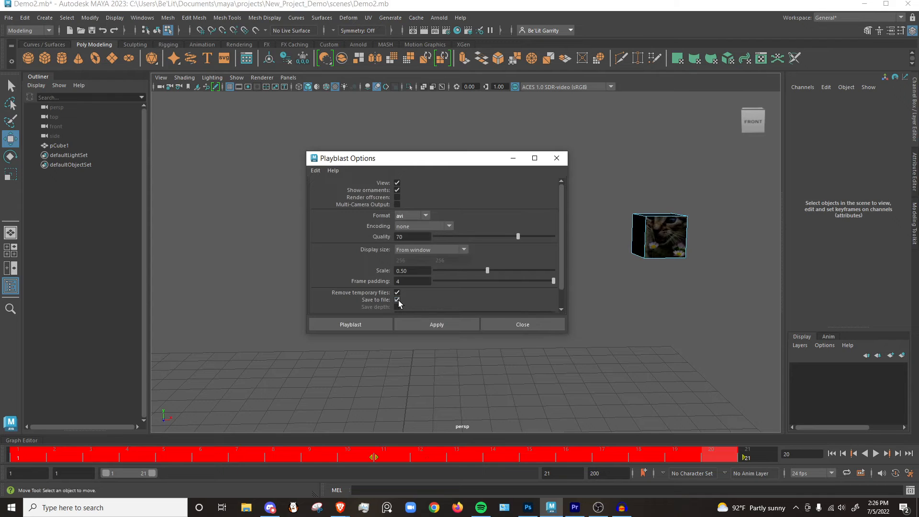
scroll(402, 300, down, 2)
click(431, 293)
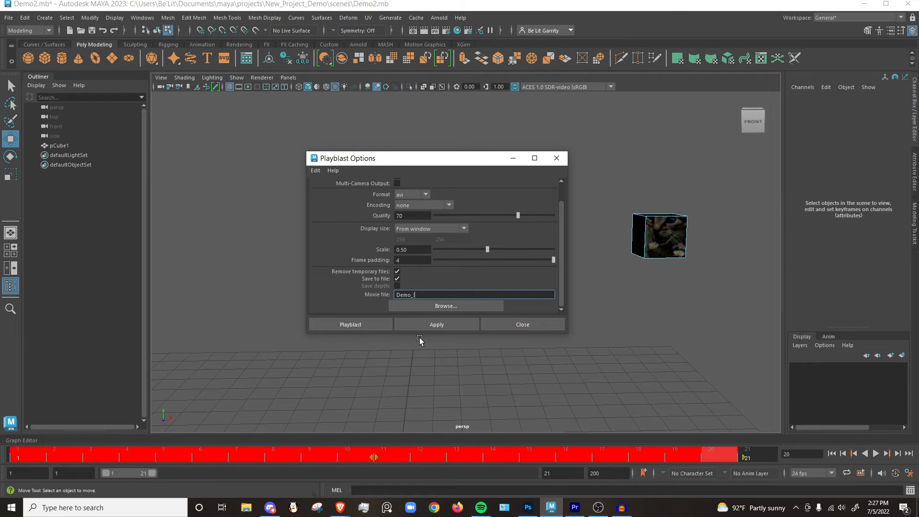
click(350, 324)
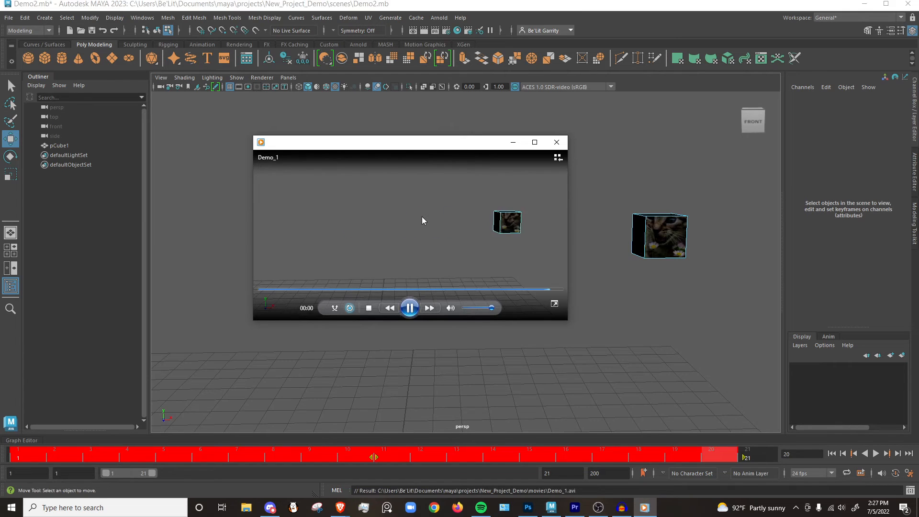
click(556, 142)
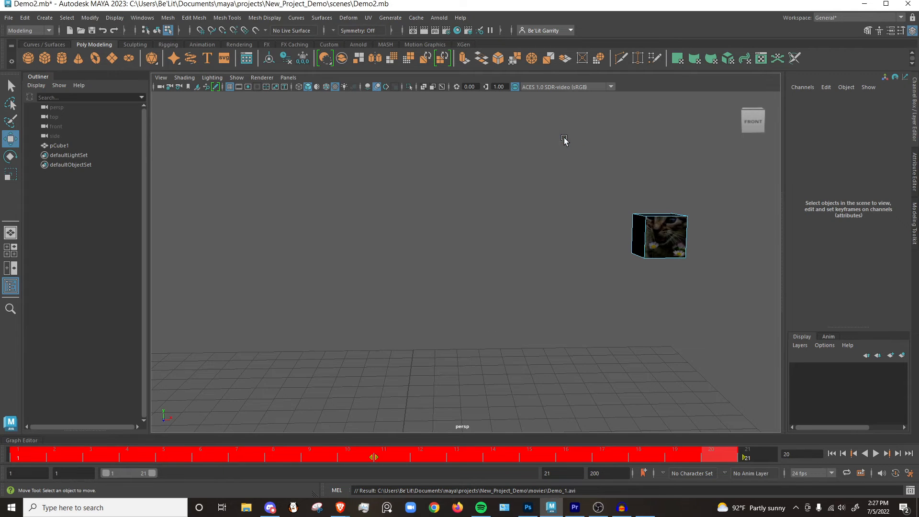
Open the project's movies folder in File Explorer and play Demo_1.avi.
click(247, 507)
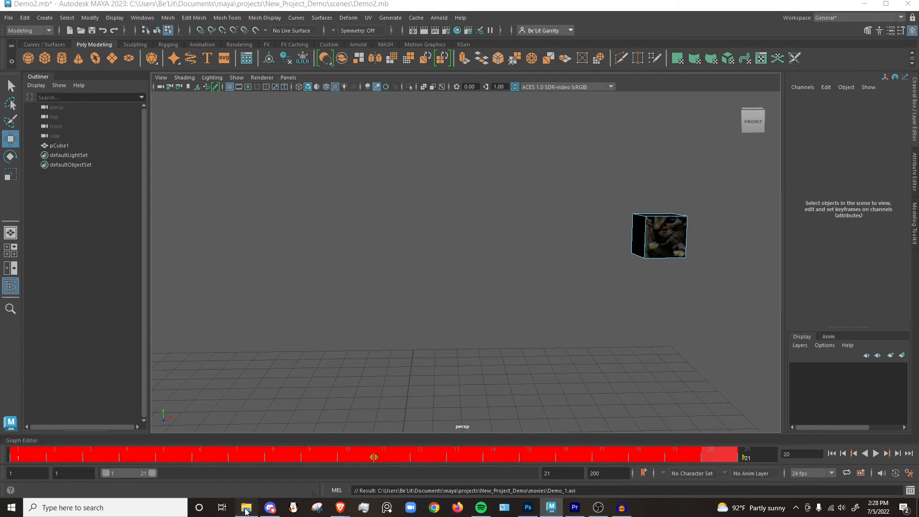
double_click(283, 241)
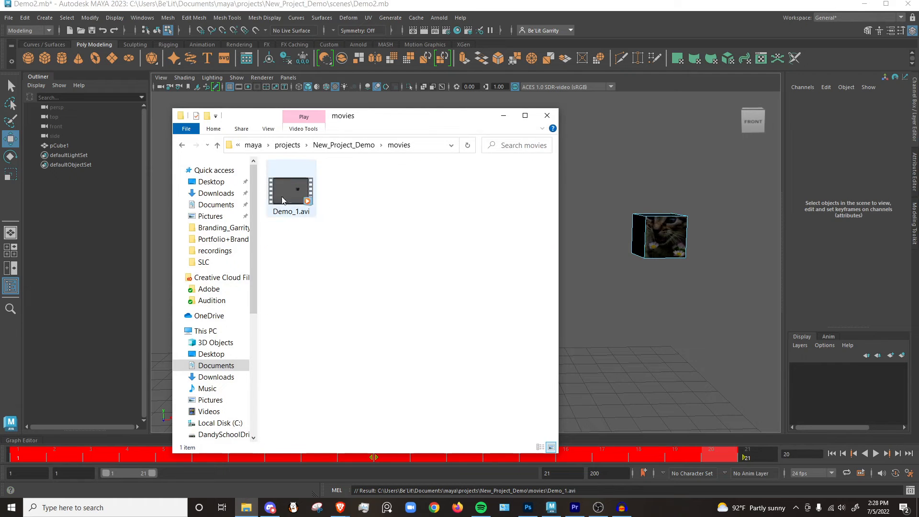
double_click(296, 199)
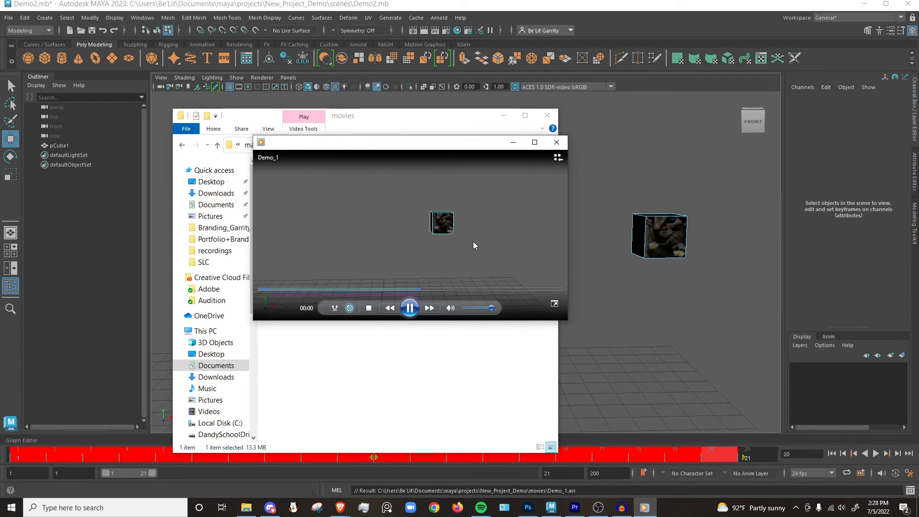
click(557, 143)
Check the contents of the project's images folder and return to Maya.
click(426, 255)
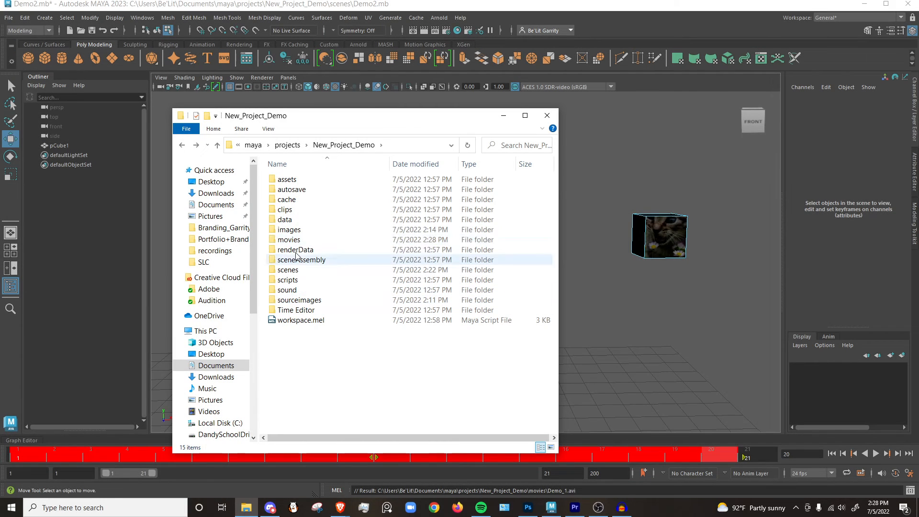
double_click(301, 232)
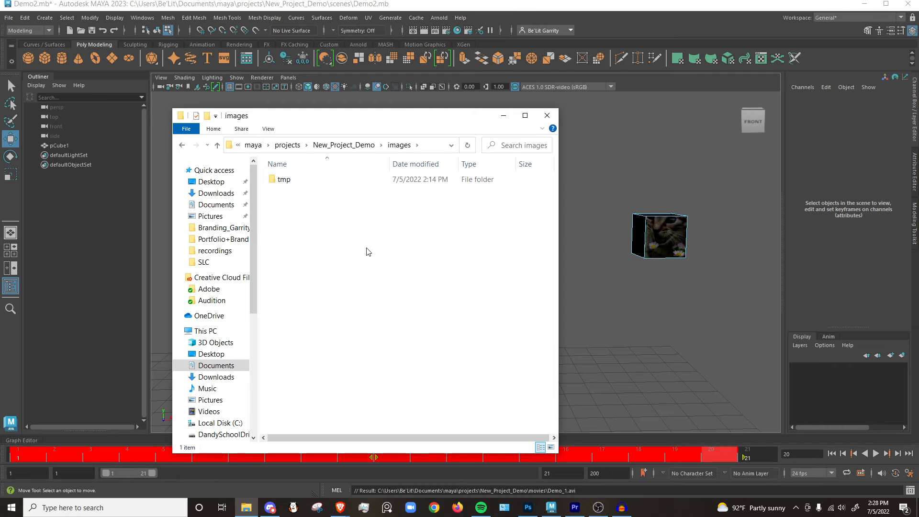
click(503, 116)
Delete the cube's keyframes at frame 1 and frame 20.
click(645, 244)
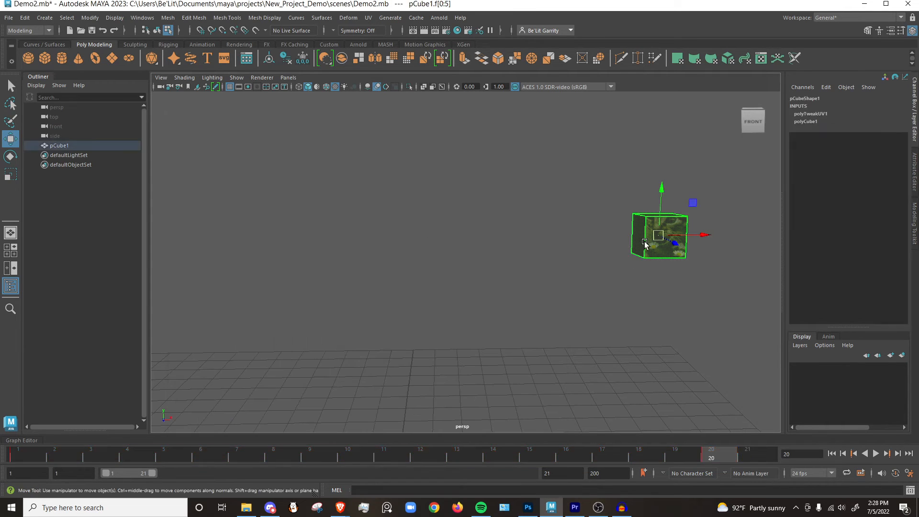
drag(702, 235, 459, 236)
click(17, 457)
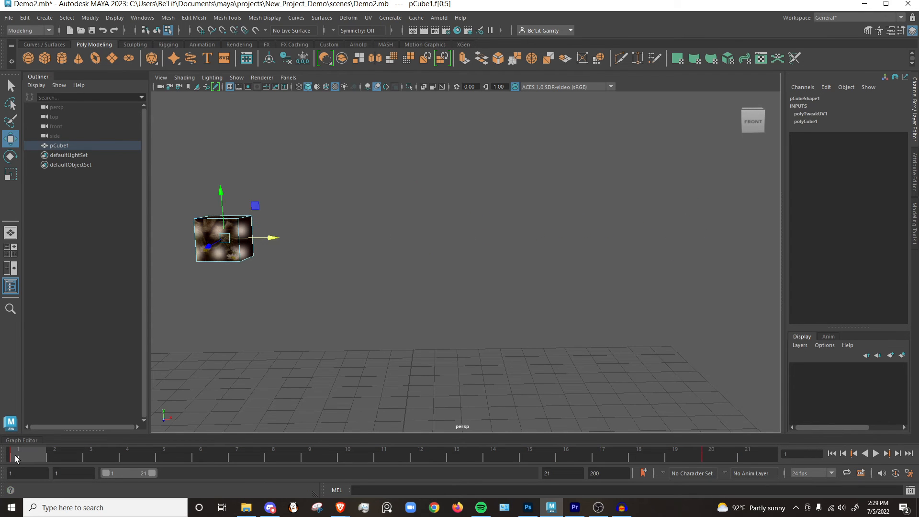
right_click(16, 458)
click(41, 305)
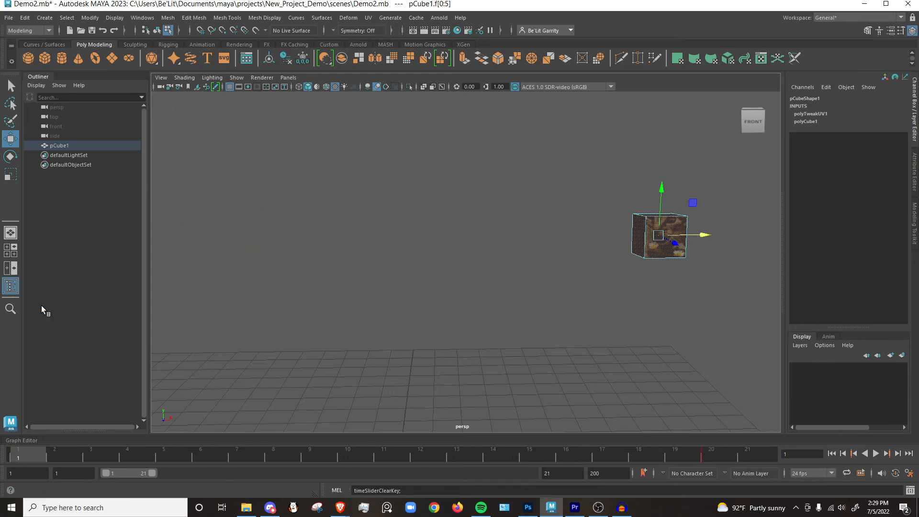
click(723, 456)
right_click(722, 457)
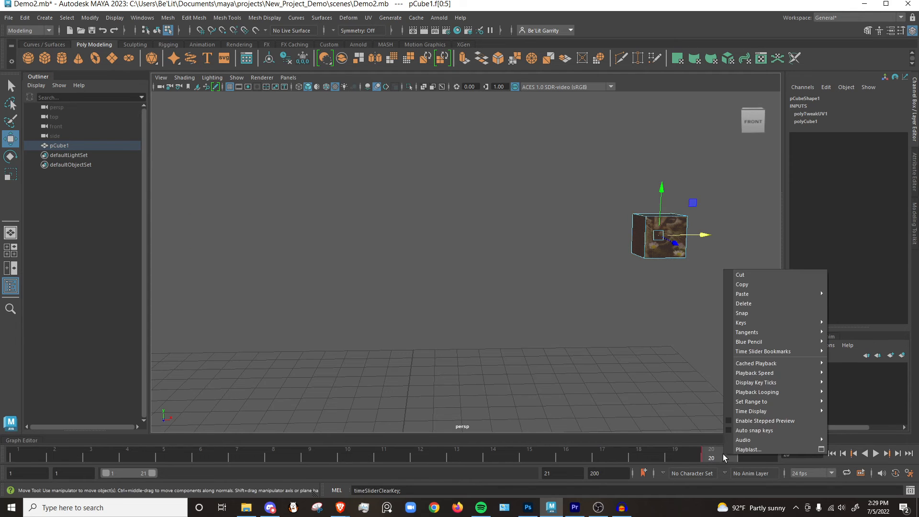
click(757, 304)
Move the cube along X to the middle of the view.
click(419, 281)
click(402, 242)
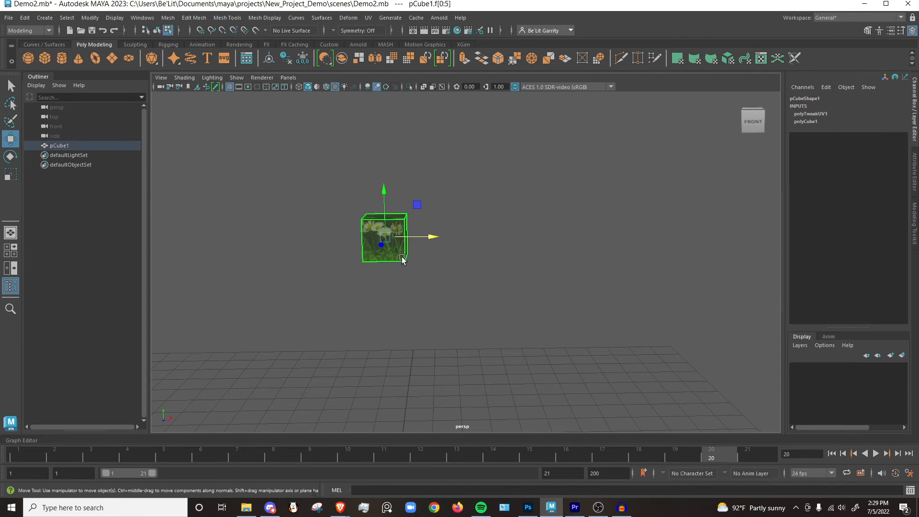
drag(430, 238, 515, 257)
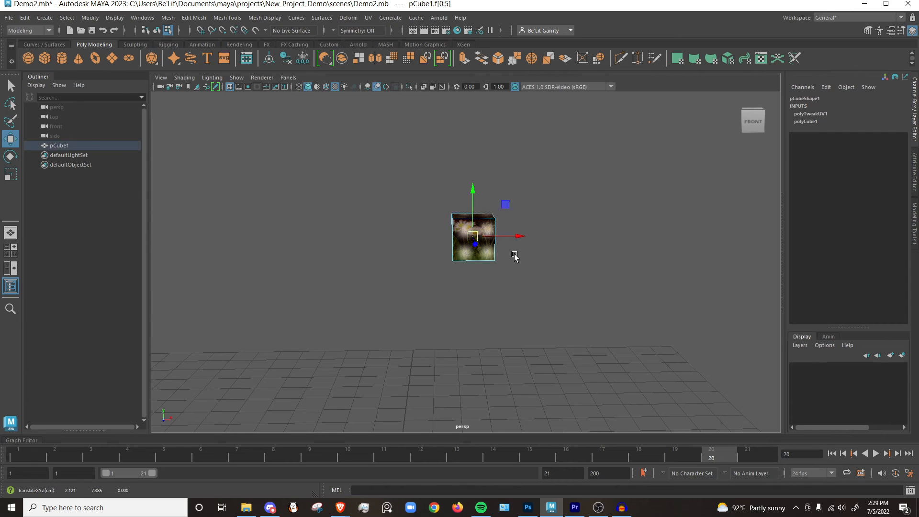
Rotate the cube so the kitten's face points to the front with its upper face tilted slightly into view, and deselect it.
key(e)
drag(478, 281, 478, 277)
drag(495, 245, 502, 249)
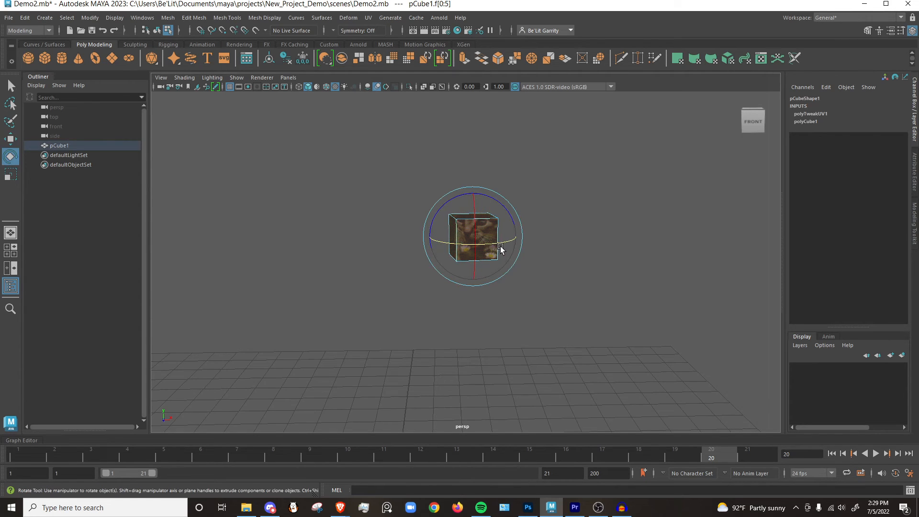
click(568, 308)
click(472, 233)
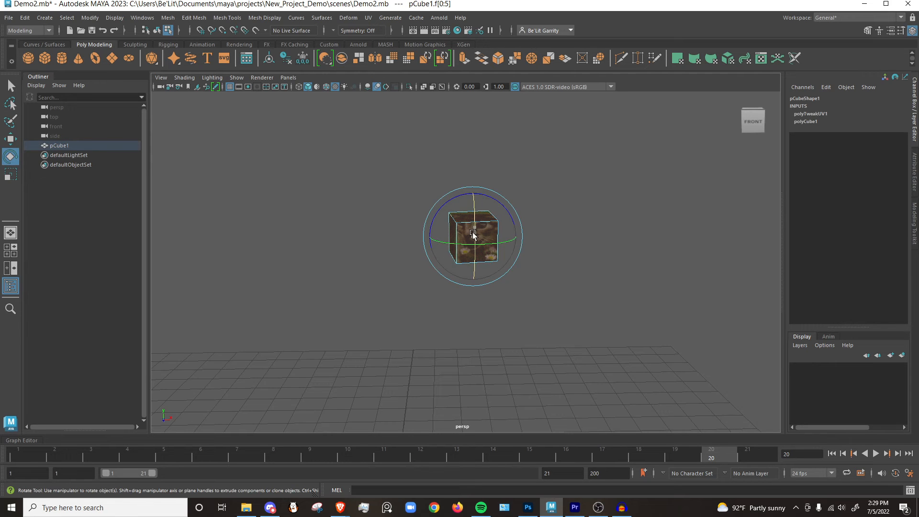
click(546, 240)
alt+drag(546, 240, 476, 310)
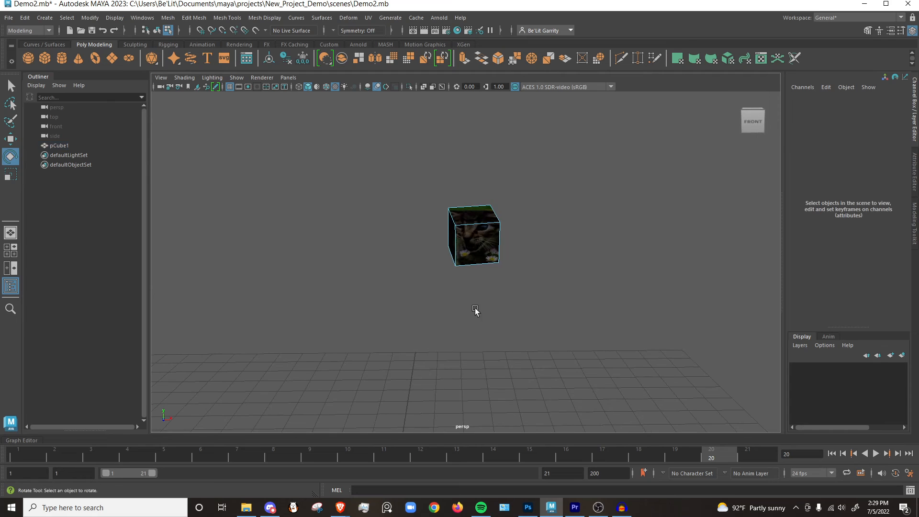
Create a spot light, then move and rotate it above and left of the cube so it aims toward the cube.
click(42, 18)
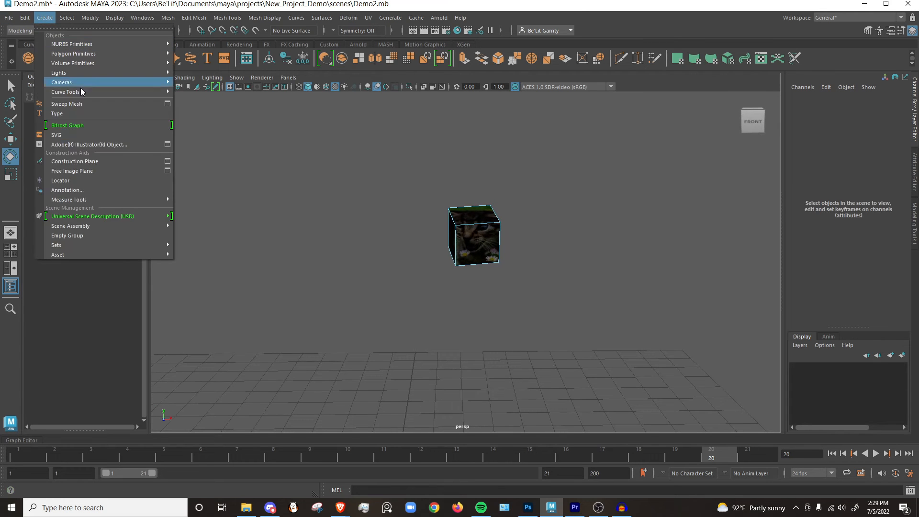
mouse_move(73, 74)
click(203, 103)
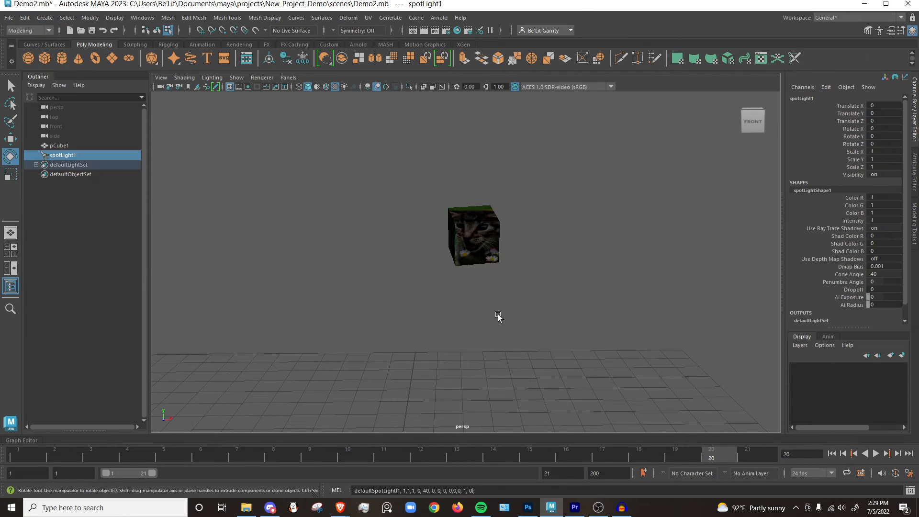
scroll(498, 316, down, 6)
key(w)
drag(434, 331, 433, 161)
key(e)
drag(433, 200, 433, 151)
drag(456, 166, 428, 167)
key(w)
drag(423, 206, 458, 312)
drag(441, 282, 445, 332)
Duplicate the spot light, place the copy below and right of the cube pointing back toward it, and deselect it.
alt+drag(502, 369, 517, 291)
key(ctrl+d)
drag(476, 232, 479, 307)
key(e)
key(w)
drag(431, 324, 534, 292)
click(423, 203)
Open the Arnold RenderView and set the Arnold exposure of both spot lights to 10.
click(439, 18)
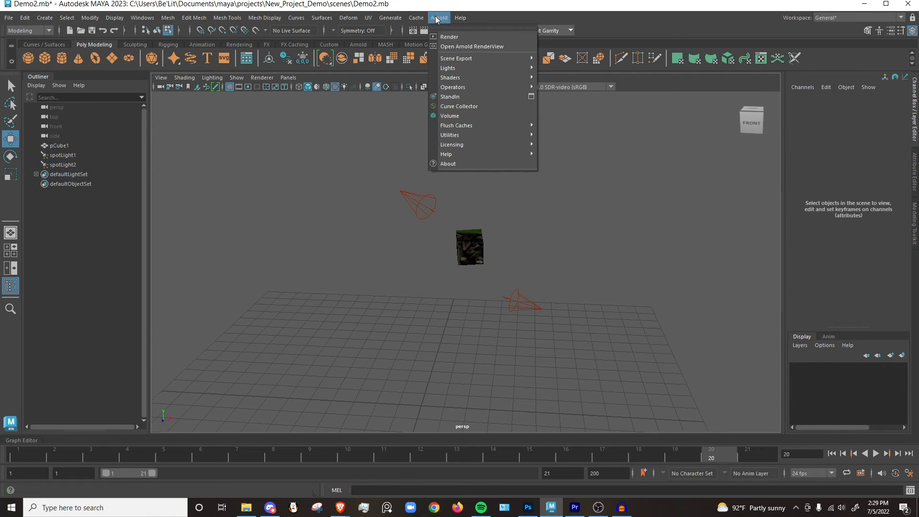
click(450, 47)
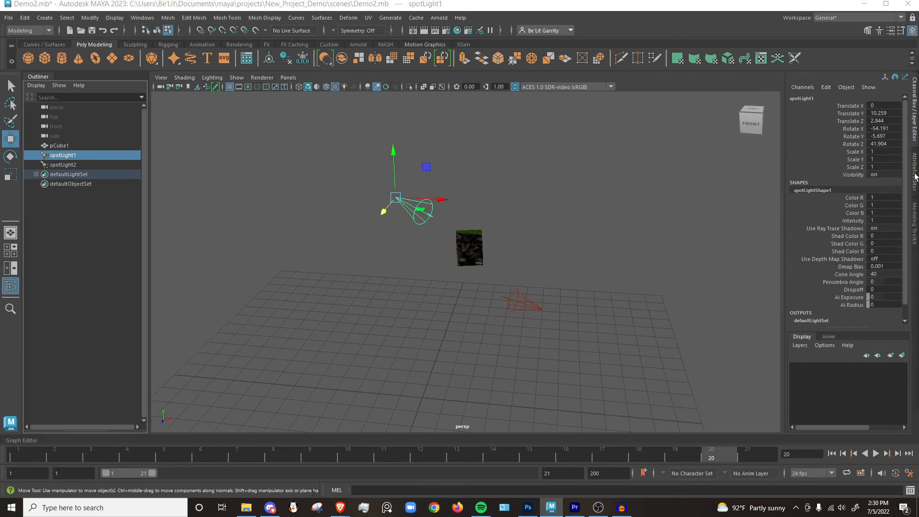
click(915, 174)
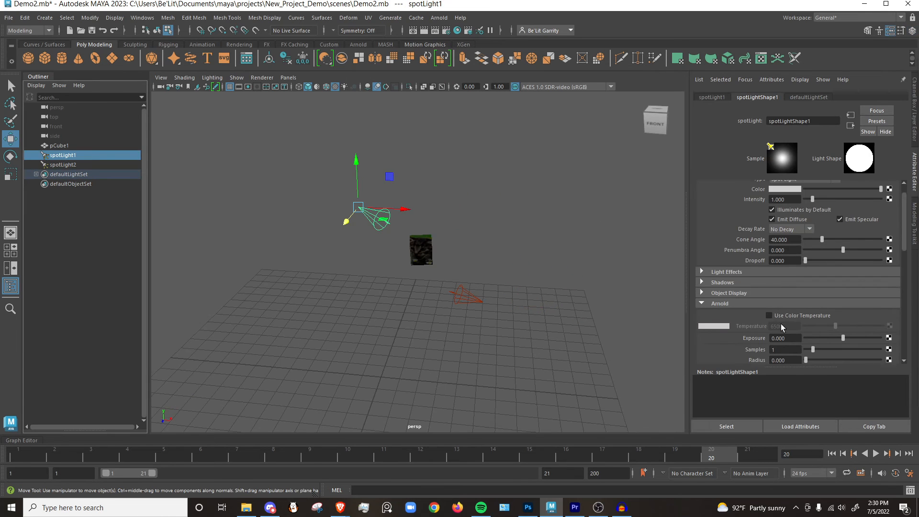
scroll(781, 324, down, 1)
click(781, 321)
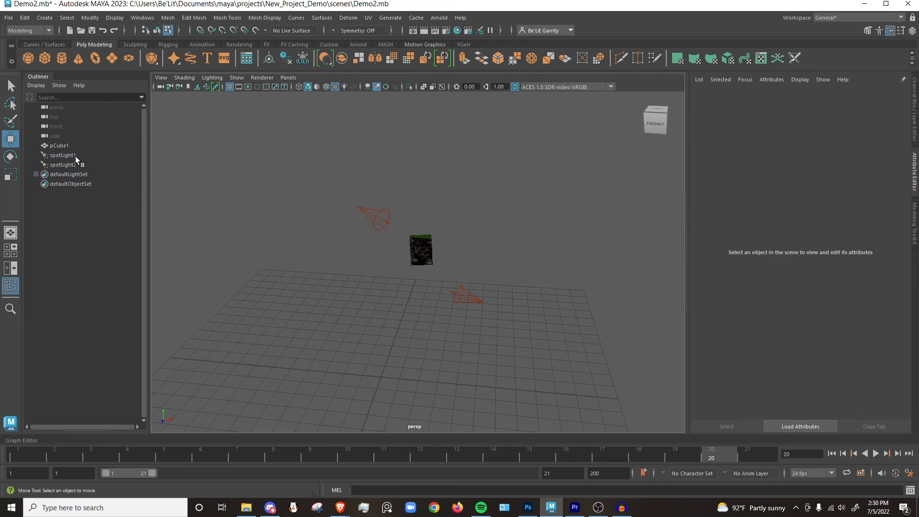
click(63, 165)
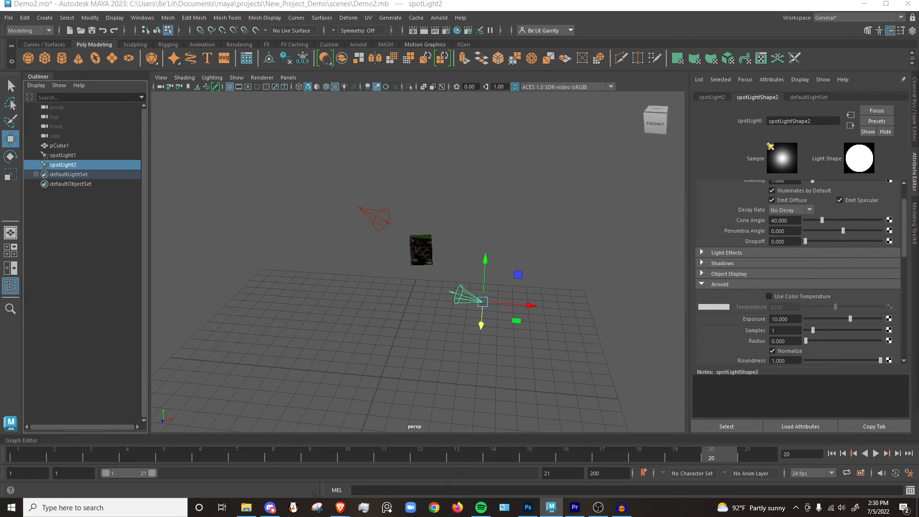
click(472, 242)
Move closer to the cube, start an Arnold render from perspShape, and place the narrowed RenderView beside the cube in the viewport.
alt+right_drag(361, 238, 595, 230)
alt+drag(441, 230, 474, 225)
alt+right_drag(418, 211, 447, 205)
alt+drag(447, 205, 466, 219)
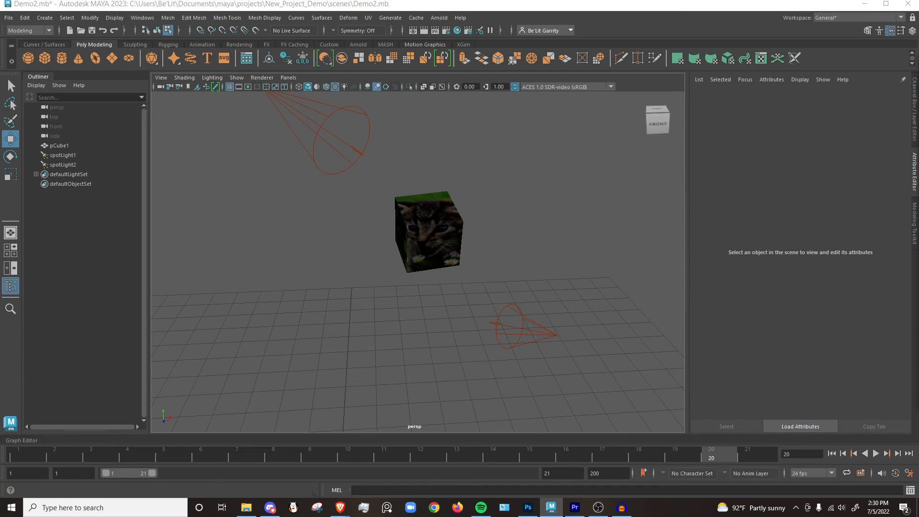
drag(918, 239, 566, 103)
click(744, 127)
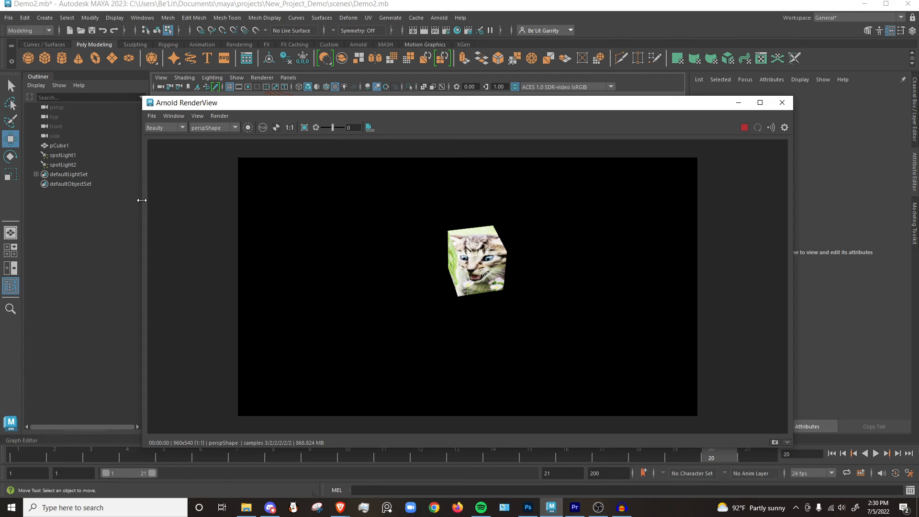
drag(142, 200, 440, 199)
drag(591, 104, 687, 107)
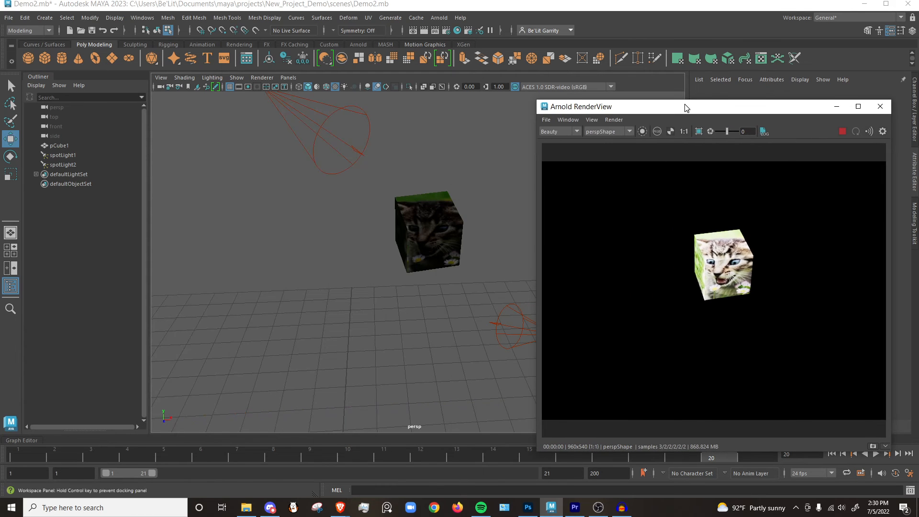
Frame the cube large in the persp view, with the kitten's face to the front and its upper face partly in view.
alt+right_drag(288, 198, 441, 207)
alt+middle_drag(431, 247, 353, 303)
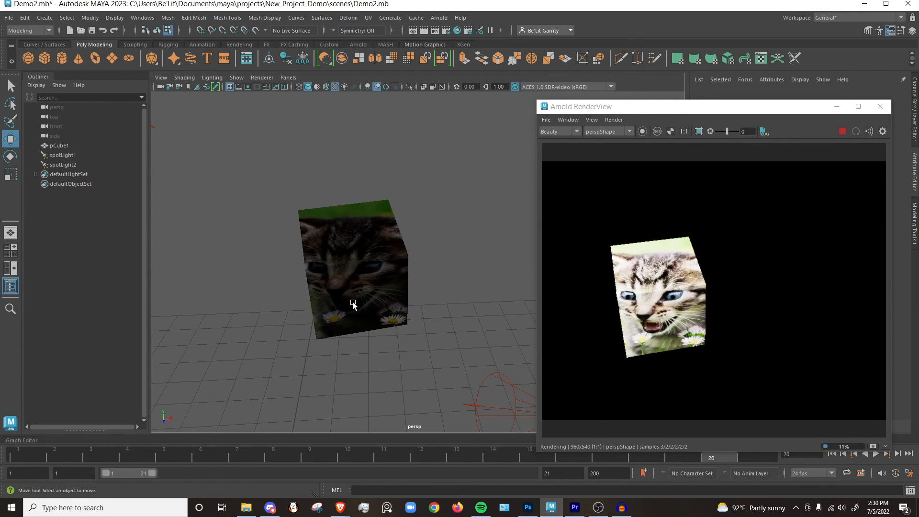
alt+right_drag(338, 296, 379, 283)
alt+middle_drag(381, 279, 438, 242)
alt+middle_drag(353, 275, 340, 289)
alt+right_drag(342, 289, 383, 284)
alt+middle_drag(389, 284, 410, 272)
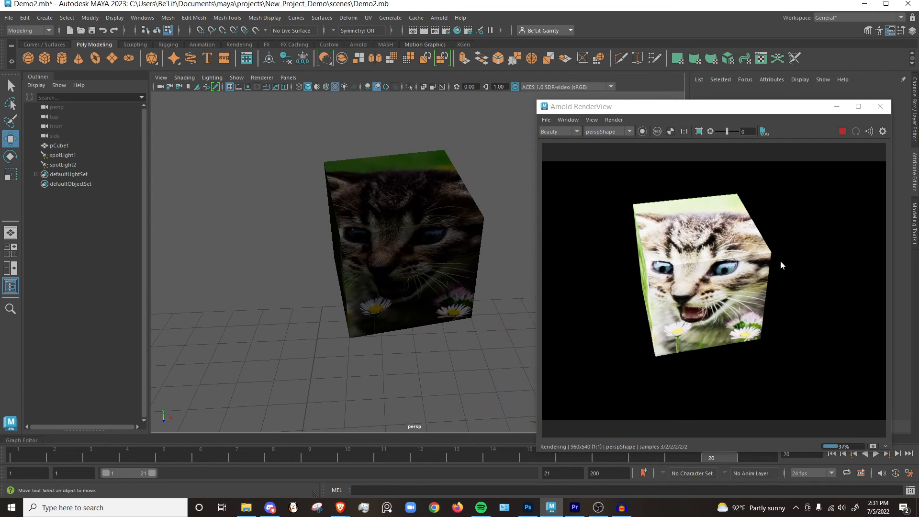
View the Arnold render at full-screen size and close the RenderView.
click(836, 106)
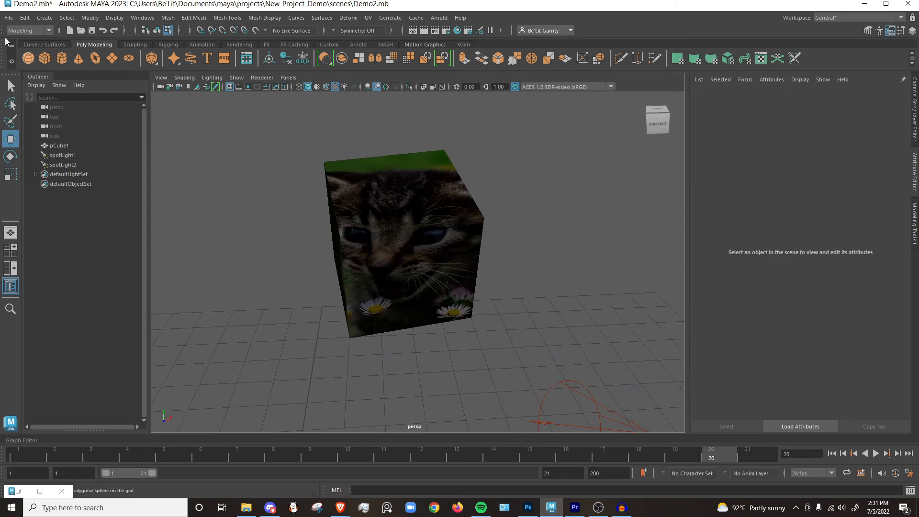
click(15, 492)
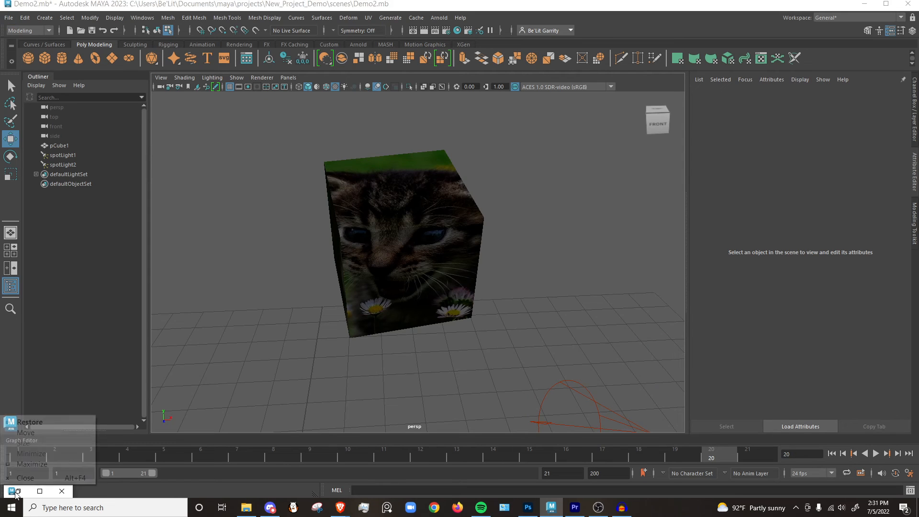
click(40, 492)
click(39, 491)
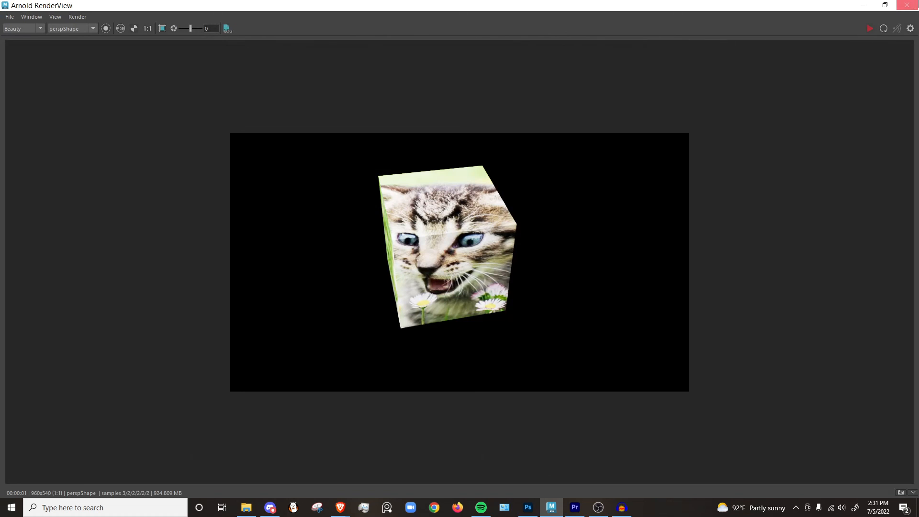
click(908, 5)
Switch to the Rendering menu set, open the Render Settings, and set the image format to jpeg.
click(48, 30)
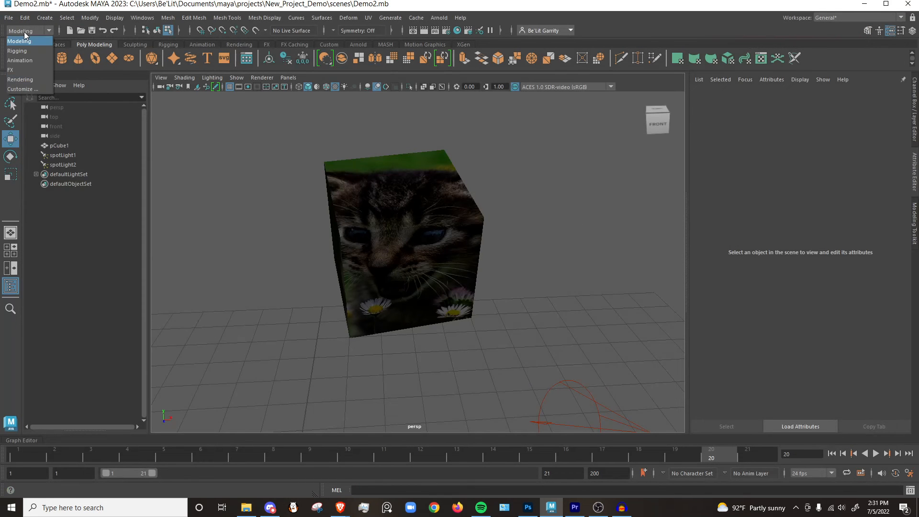
click(24, 79)
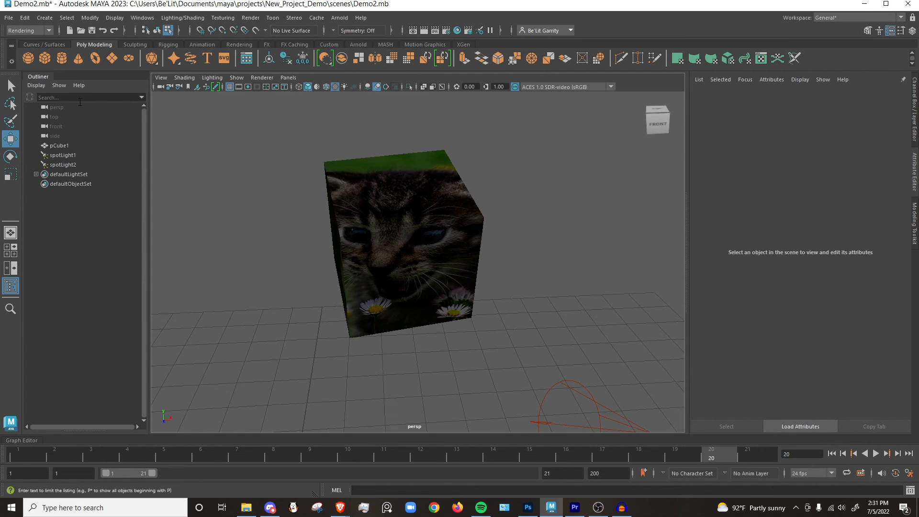
click(258, 21)
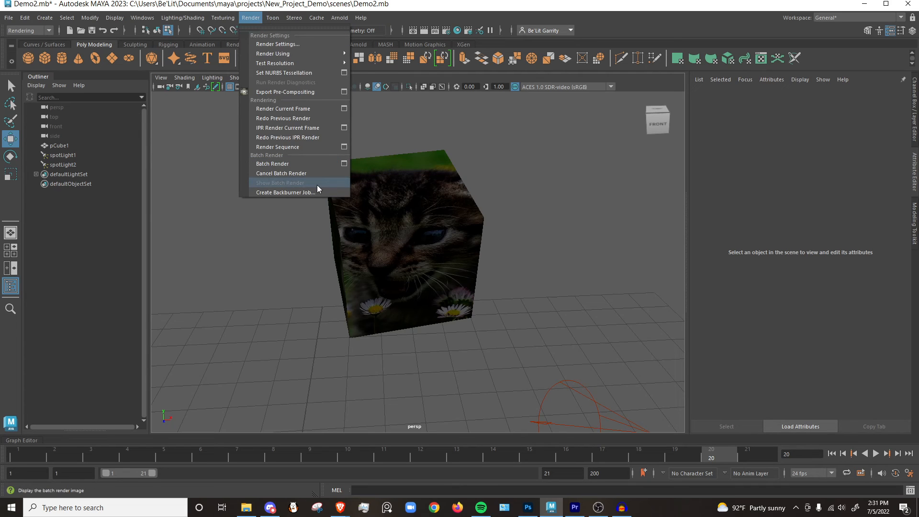
click(306, 44)
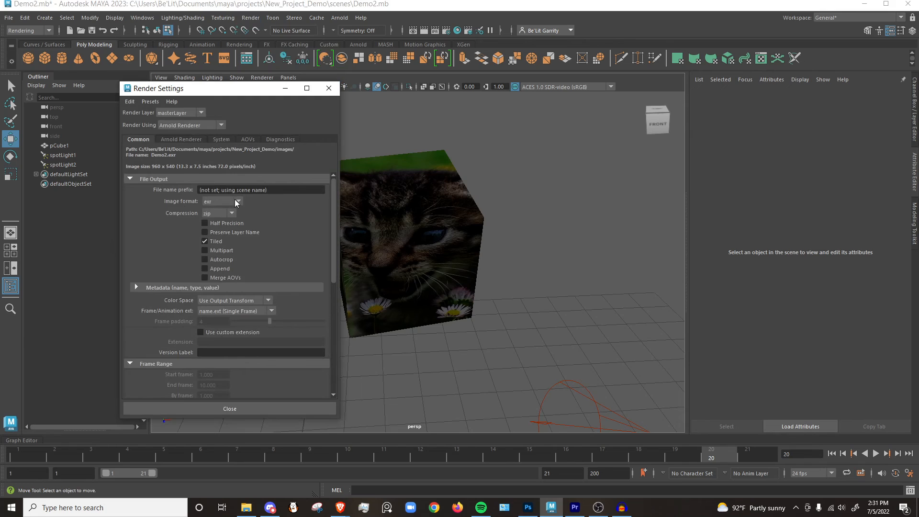
click(237, 202)
click(219, 228)
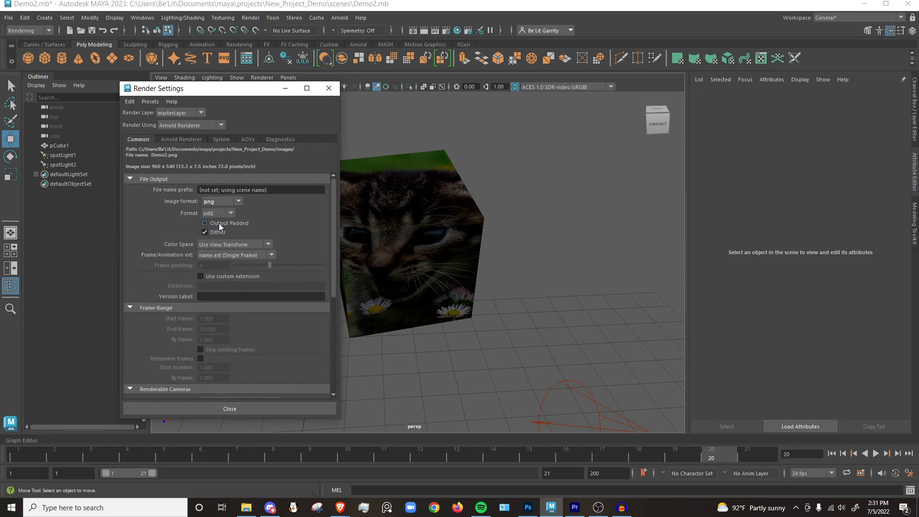
click(238, 200)
click(221, 213)
Set the render output's file name prefix to KittyBox.
click(265, 190)
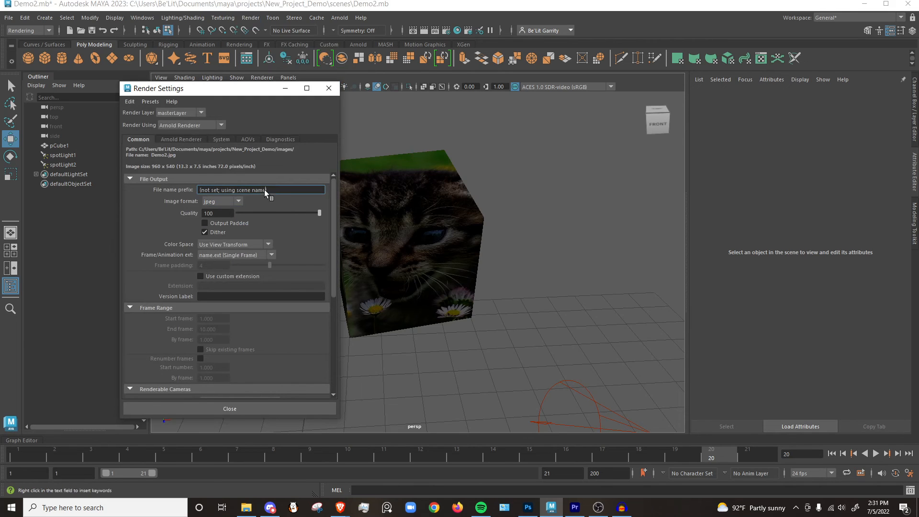
drag(274, 189, 201, 188)
key(BackSpace)
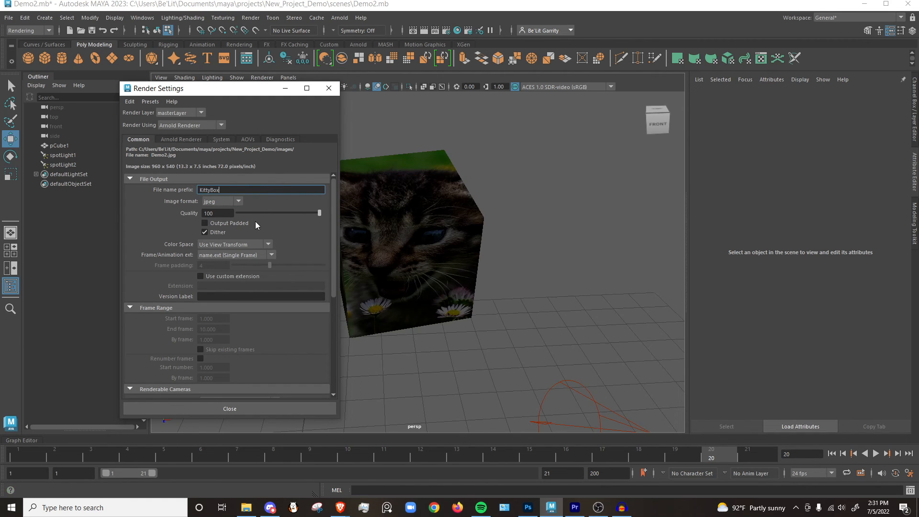
Set the Frame/Animation extension to name.ext.# and the end frame to 5, and close the Render Settings.
scroll(255, 222, down, 2)
click(245, 236)
click(229, 276)
scroll(237, 242, down, 3)
scroll(238, 244, up, 1)
drag(221, 300, 195, 300)
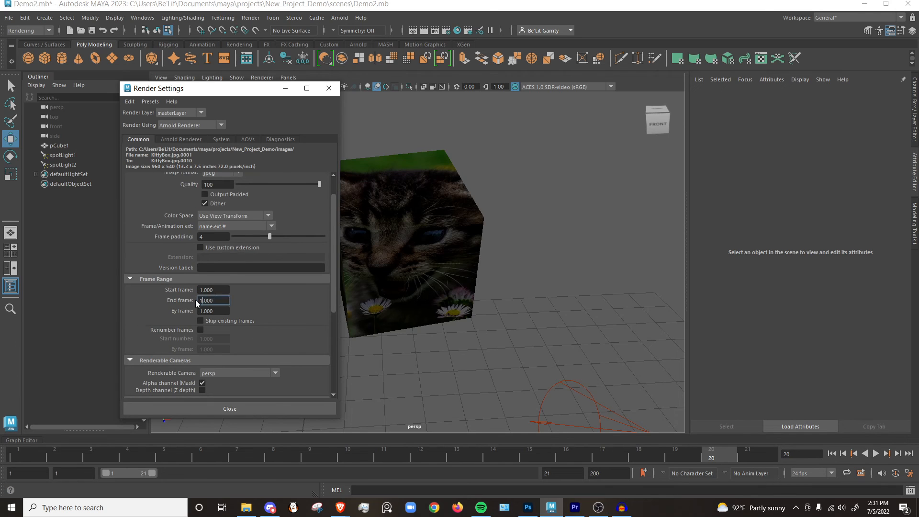
text(5)
key(Return)
click(266, 409)
Open the Render Sequence options and render the sequence from the persp camera.
click(253, 20)
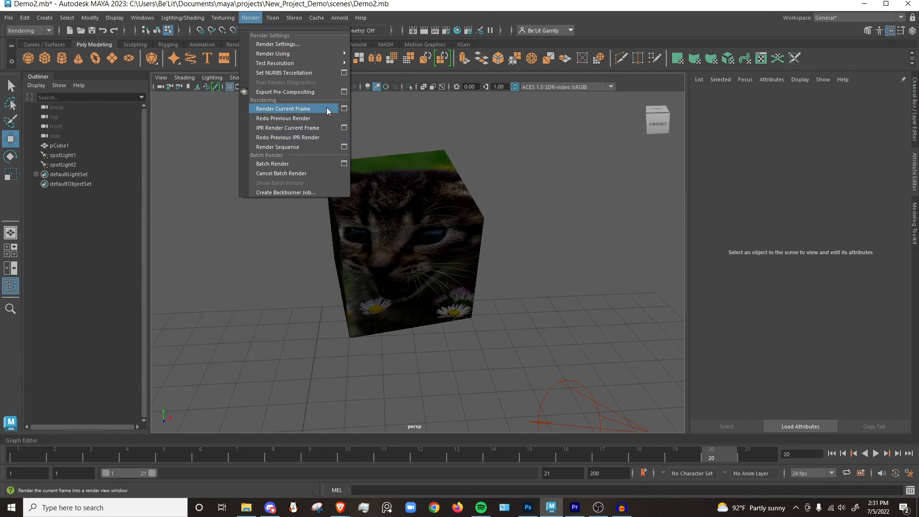
click(344, 109)
click(253, 20)
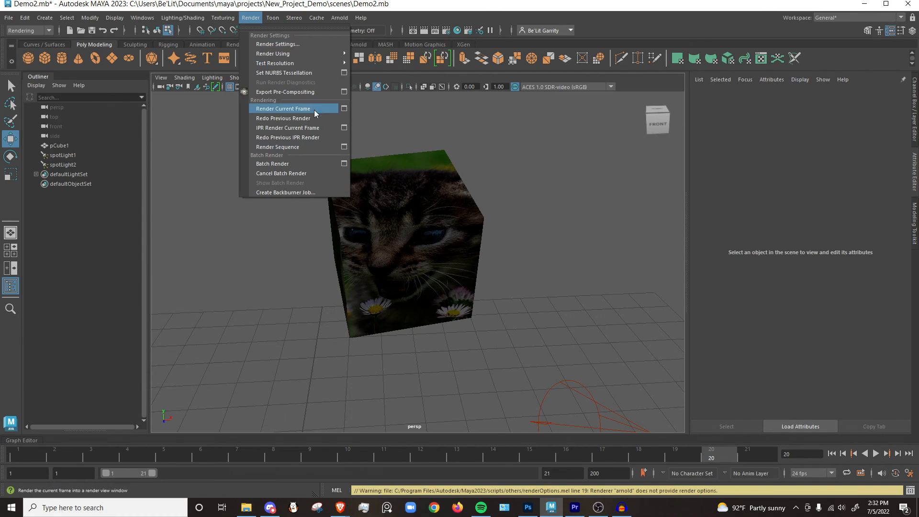
click(344, 147)
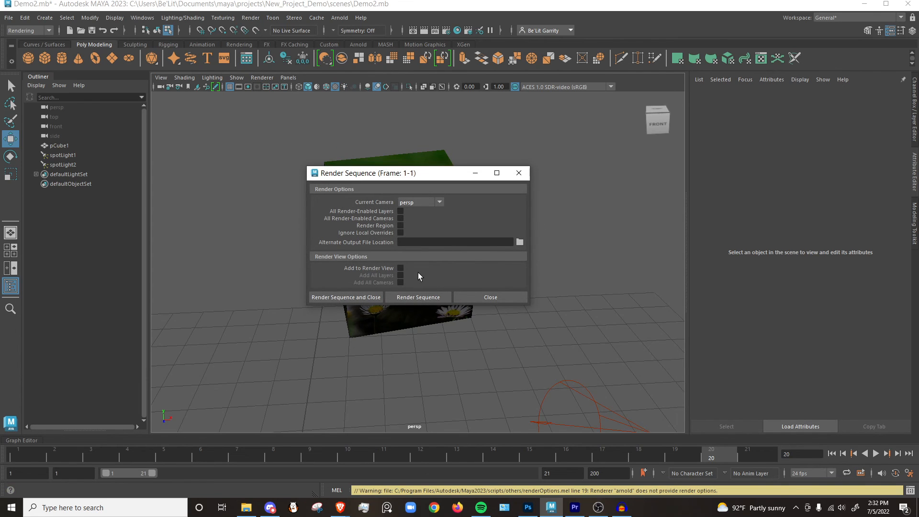
click(413, 298)
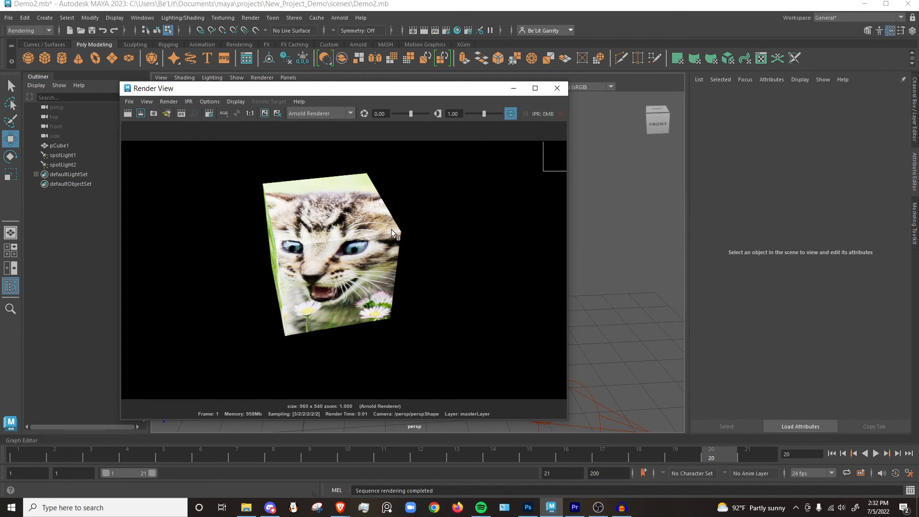
Save the rendered image as Kitty_Bob in JPEG format in the project's images folder, and close both render windows.
click(137, 100)
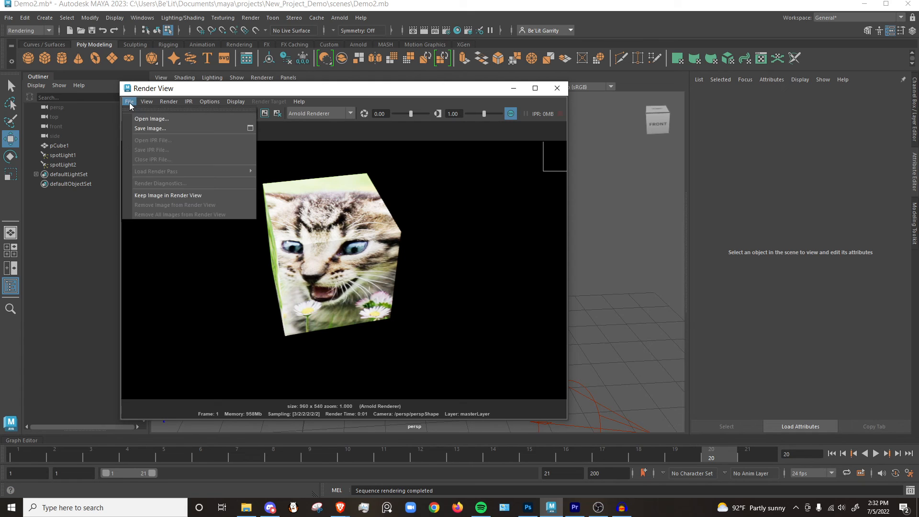
click(149, 128)
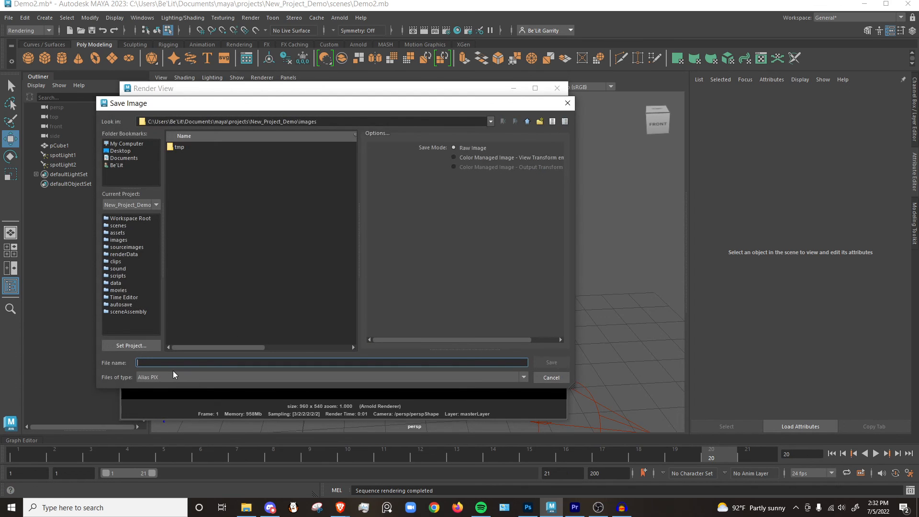
text(k)
click(159, 379)
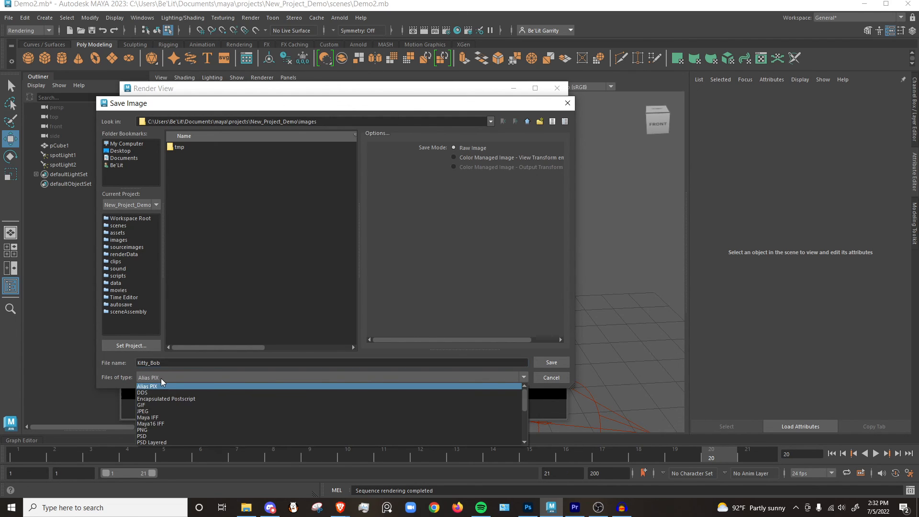
click(162, 412)
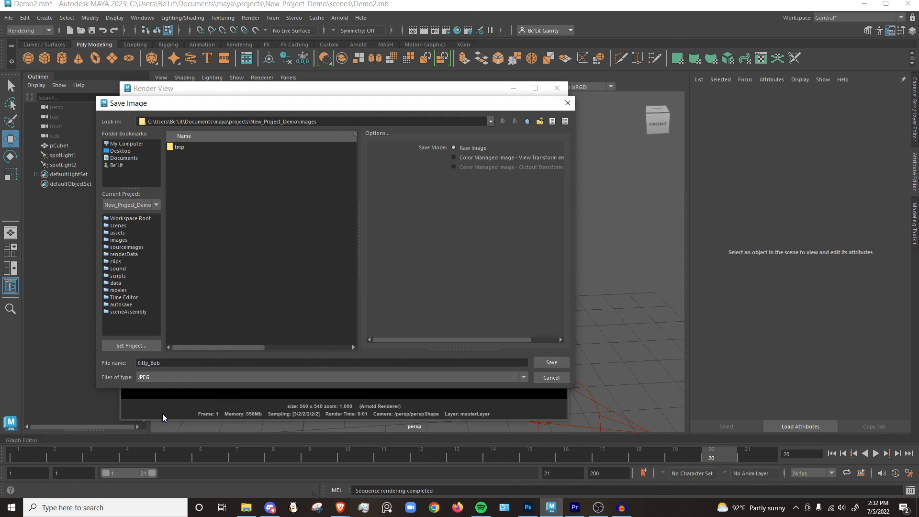
click(552, 363)
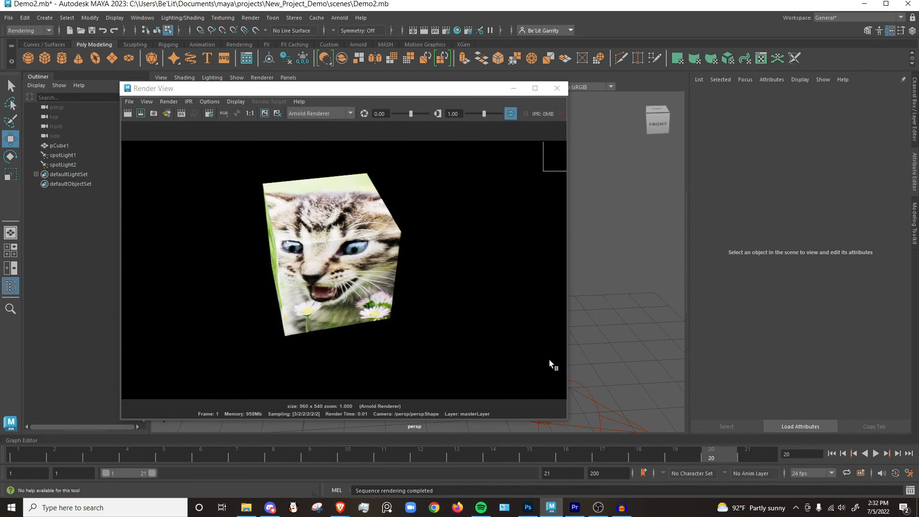
click(561, 89)
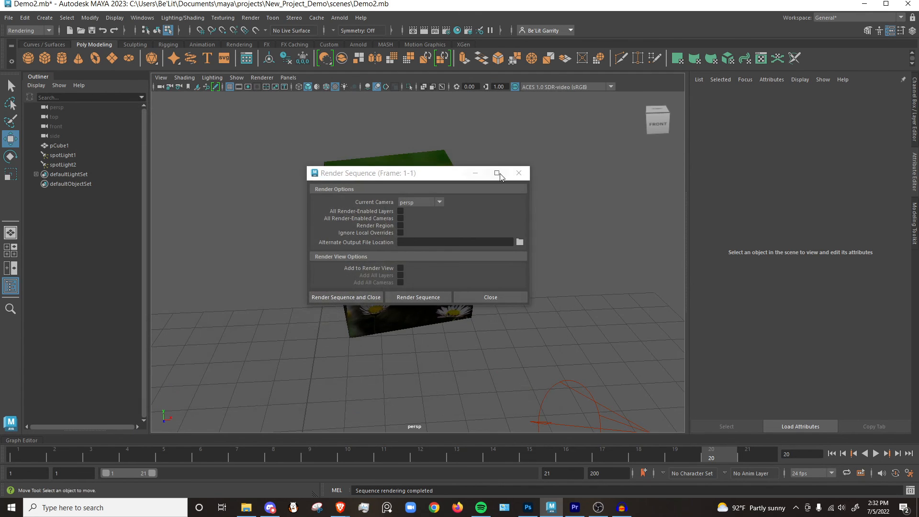
click(525, 171)
Show the project's images folder as thumbnails in File Explorer, view Kitty_Bob.jpg, and close the picture.
click(247, 508)
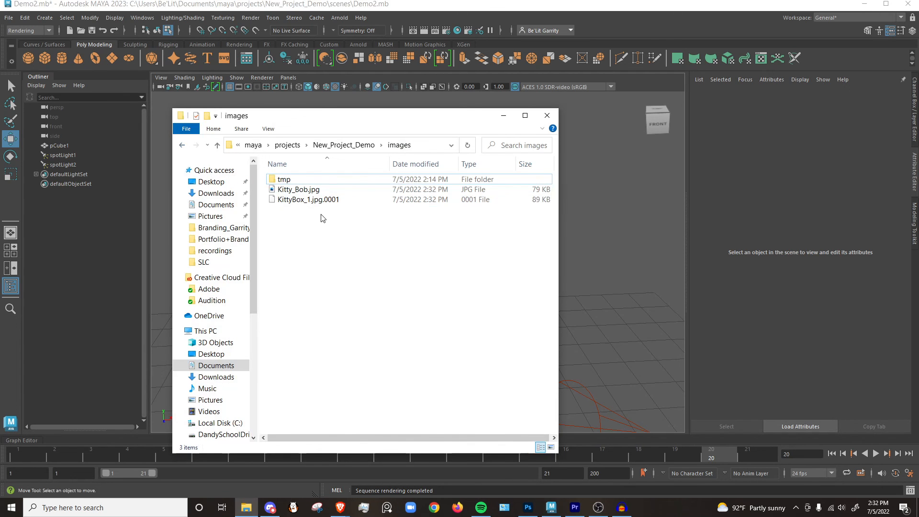
click(551, 448)
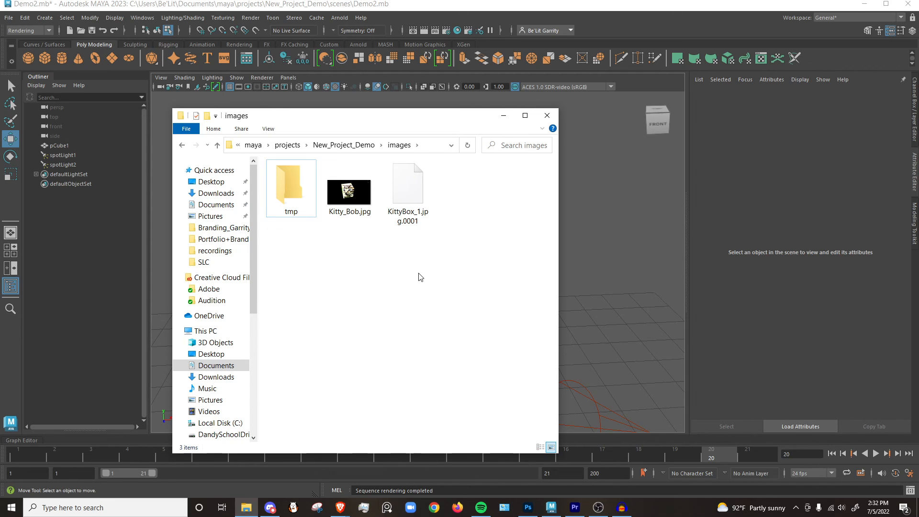
double_click(349, 191)
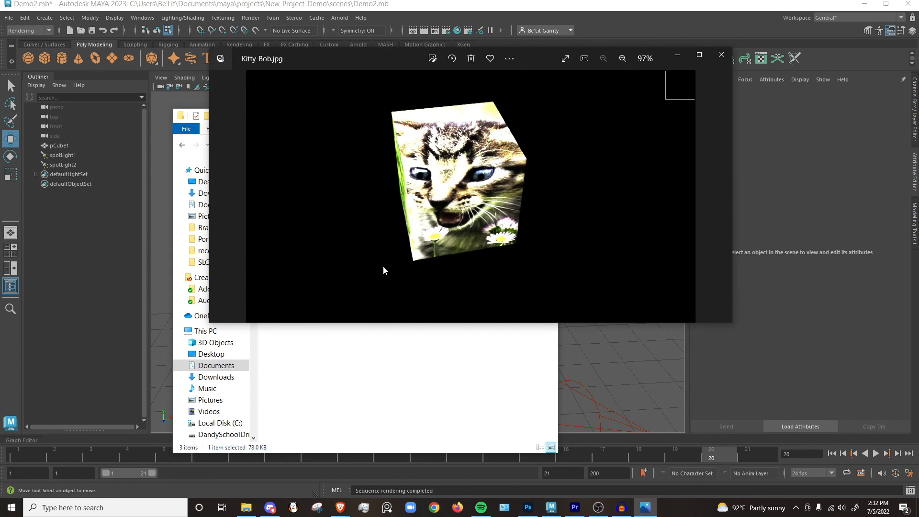
click(721, 57)
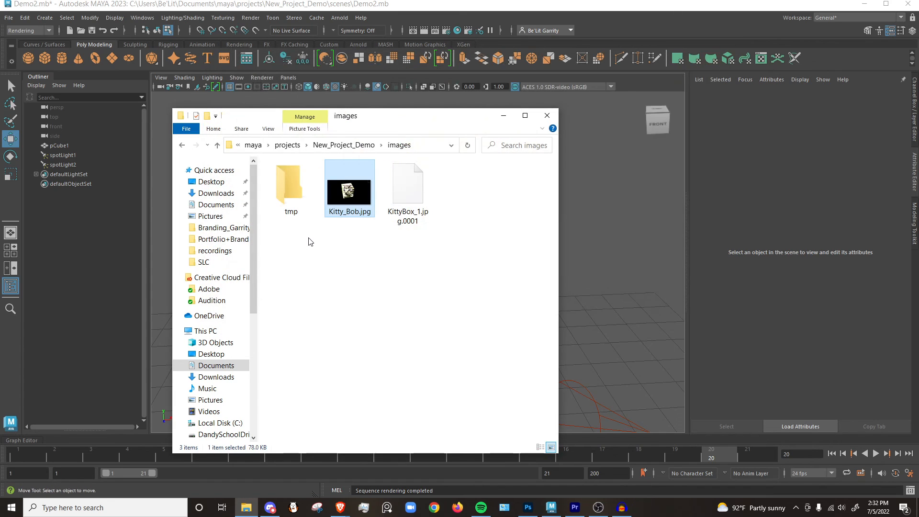